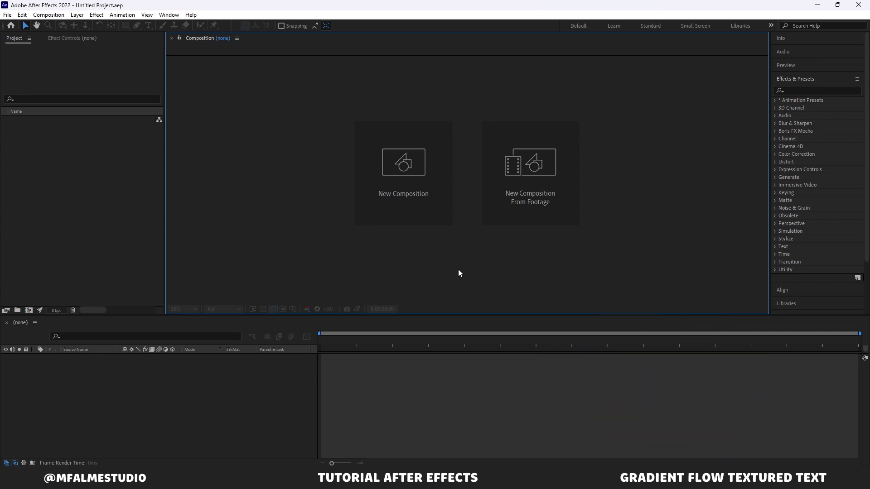
- Create Comp 1 with the default 1920×1080, 30 fps, ten-second settings
click(415, 192)
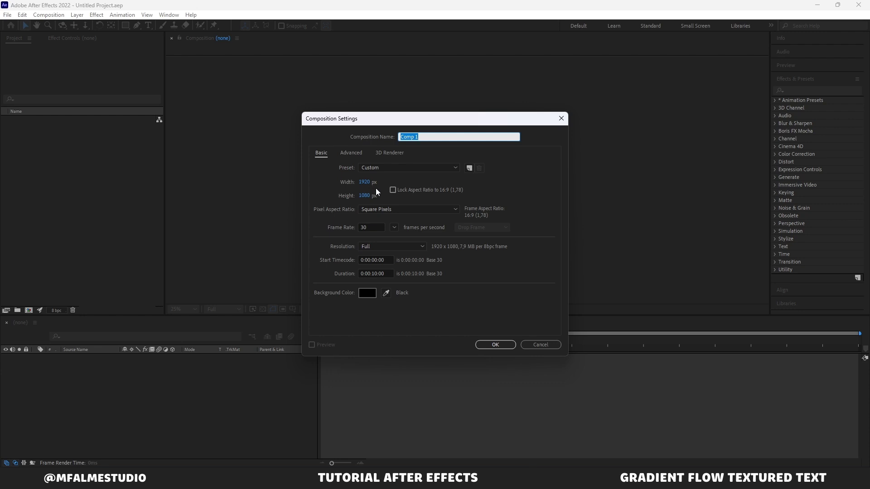
click(494, 346)
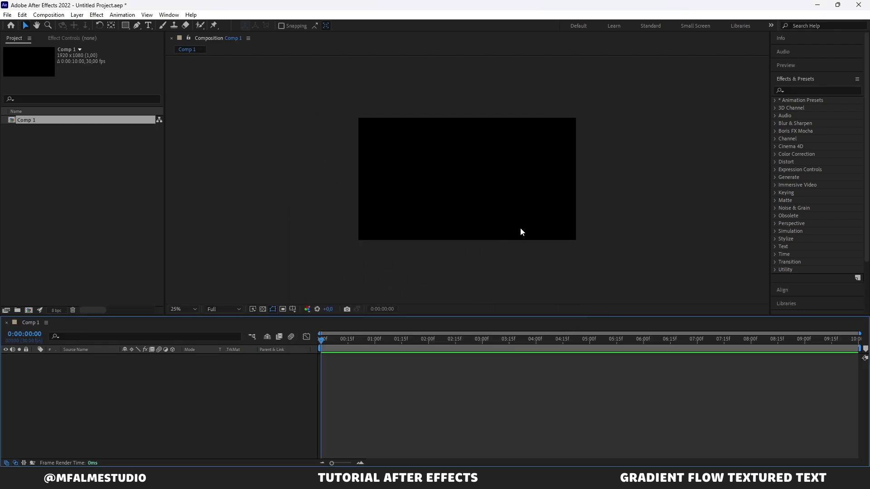
scroll(542, 199, up, 2)
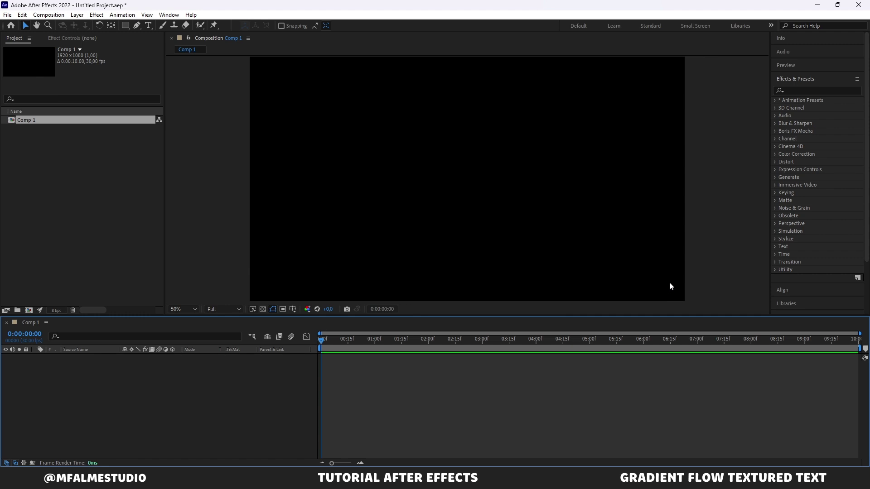
- Copy the background colour code F6FB7A from the Notepad notes, then minimize them
key(alt+Tab)
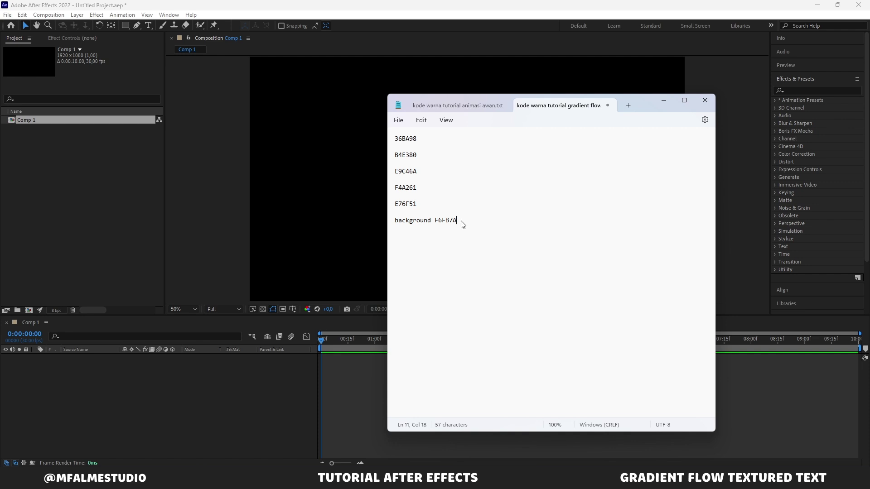
drag(458, 220, 435, 221)
click(664, 101)
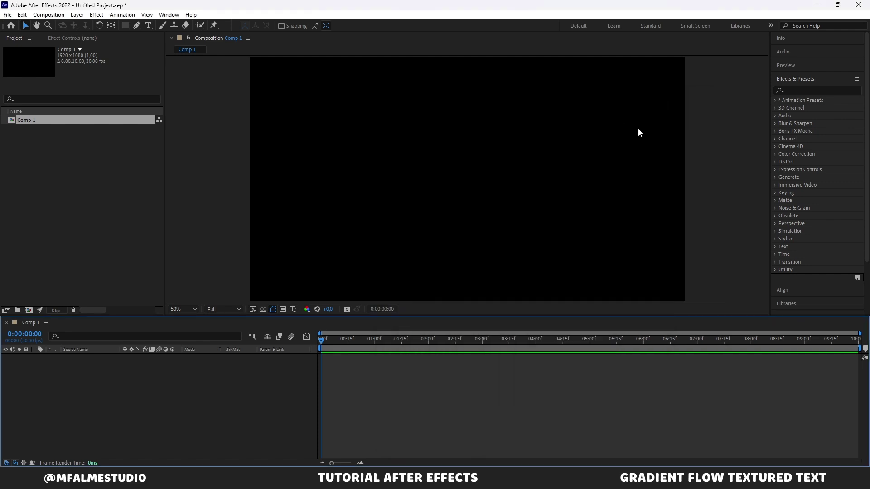
- Add a full-frame solid coloured F6FB7A and zoom the viewer to 50%
click(75, 15)
mouse_move(179, 28)
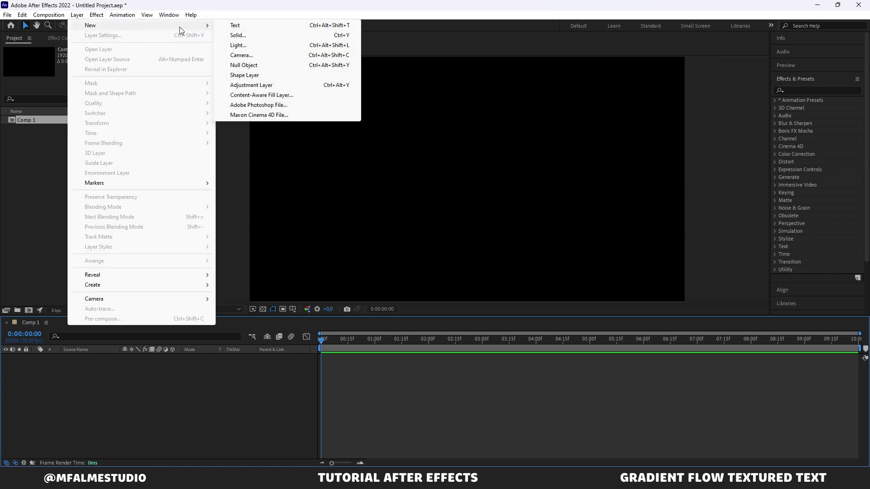
click(248, 35)
click(436, 298)
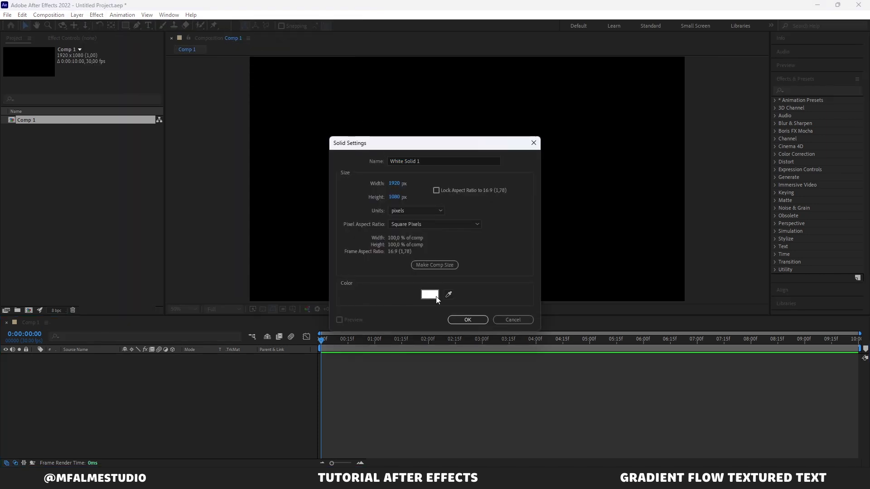
text(F6FB7A)
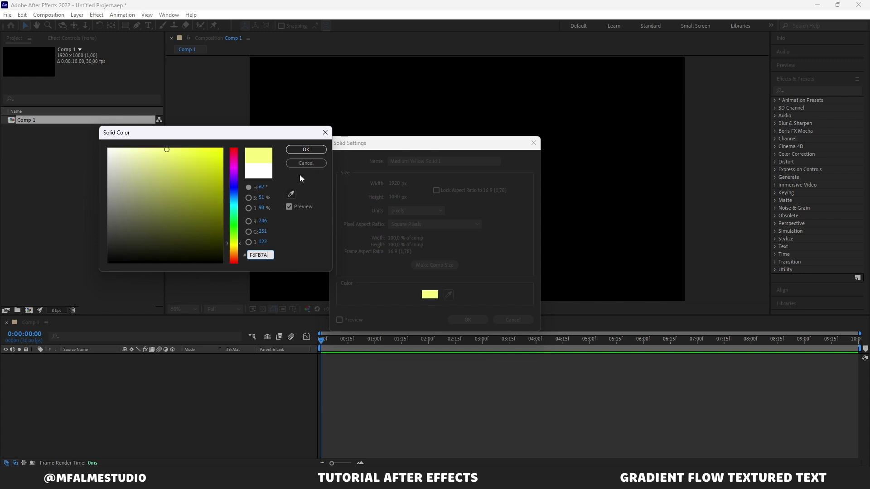
click(306, 149)
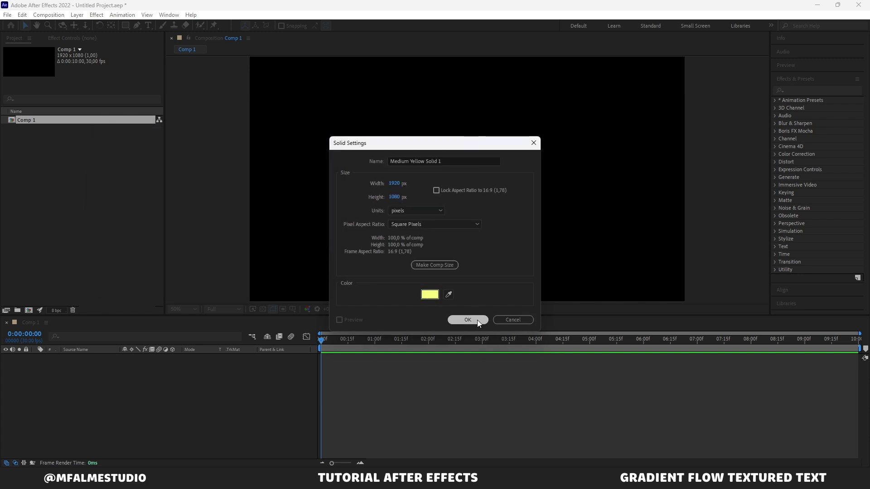
click(477, 320)
key(comma)
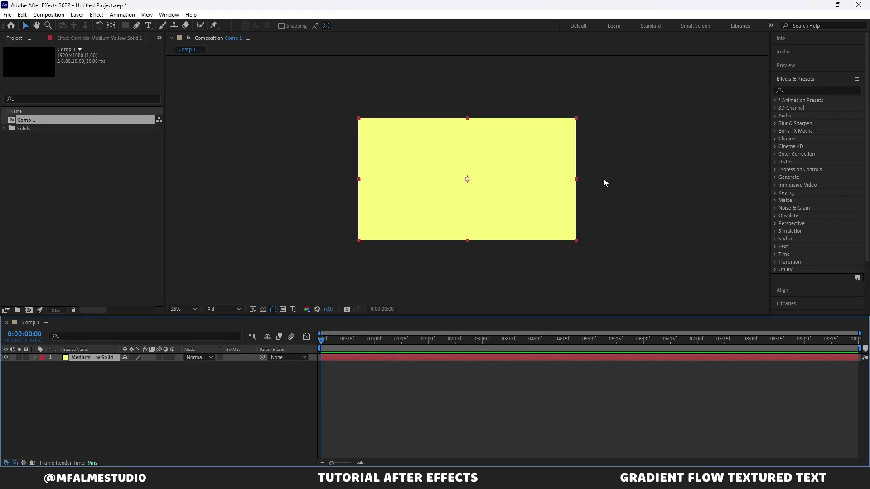
key(period)
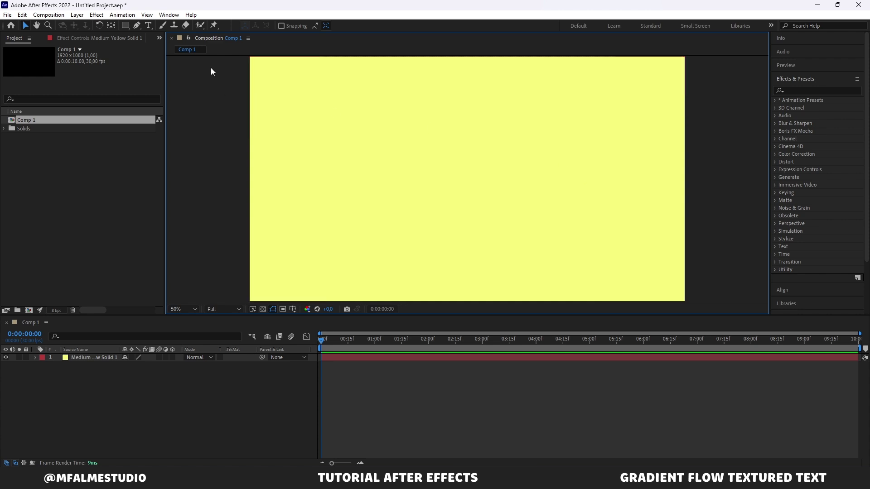
- Write MFALME, scale it across the frame, and give it a solid black fill without stroke
click(147, 23)
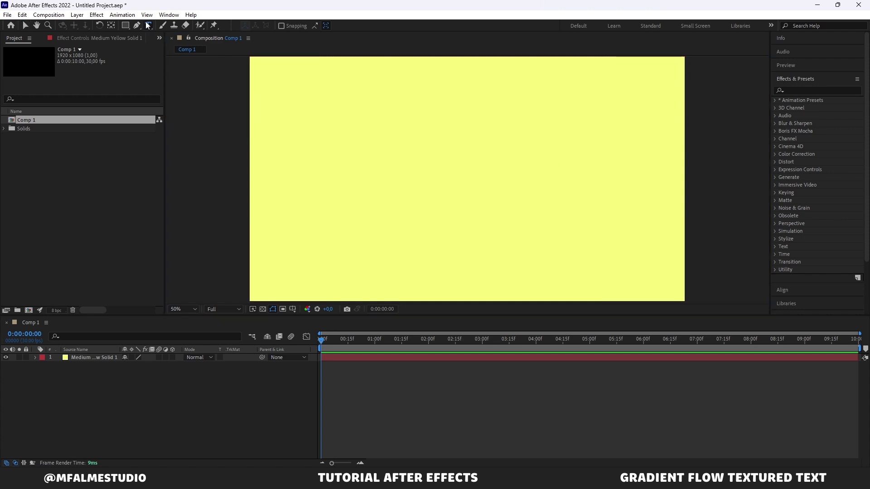
click(427, 171)
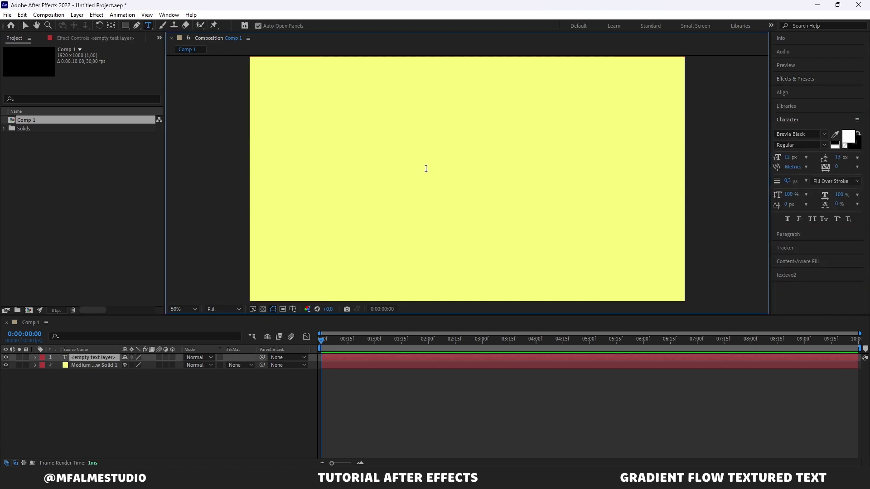
text(MFALME)
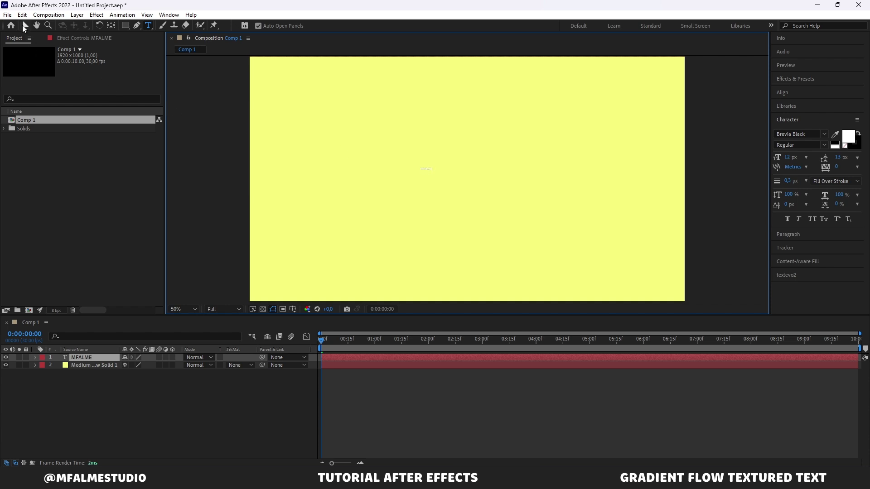
click(23, 25)
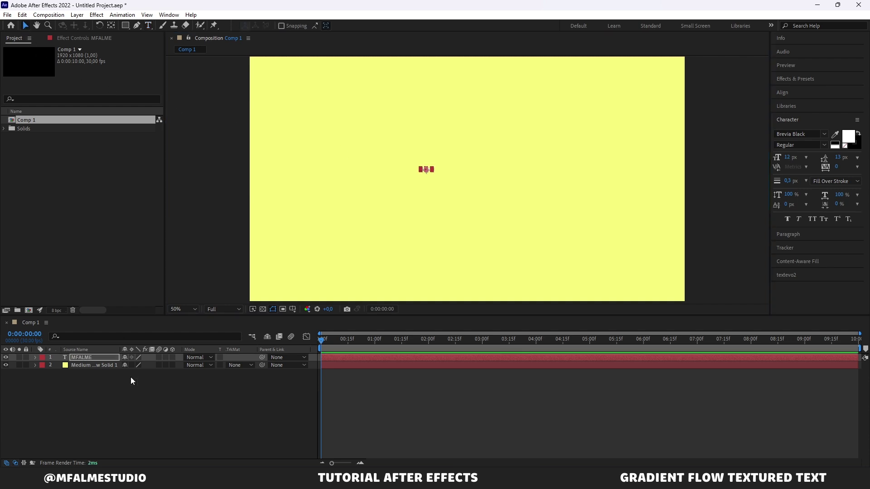
click(101, 359)
key(s)
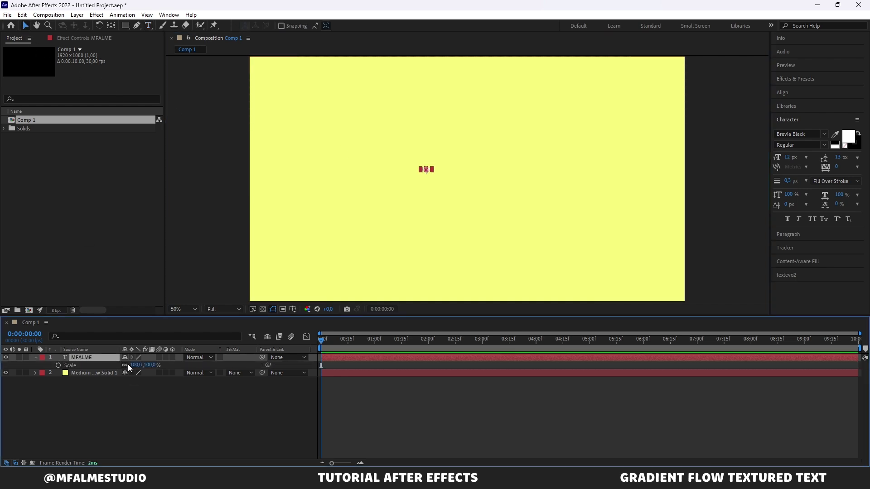
mouse_move(136, 365)
mouse_down()
mouse_move(753, 292)
mouse_move(803, 167)
mouse_up()
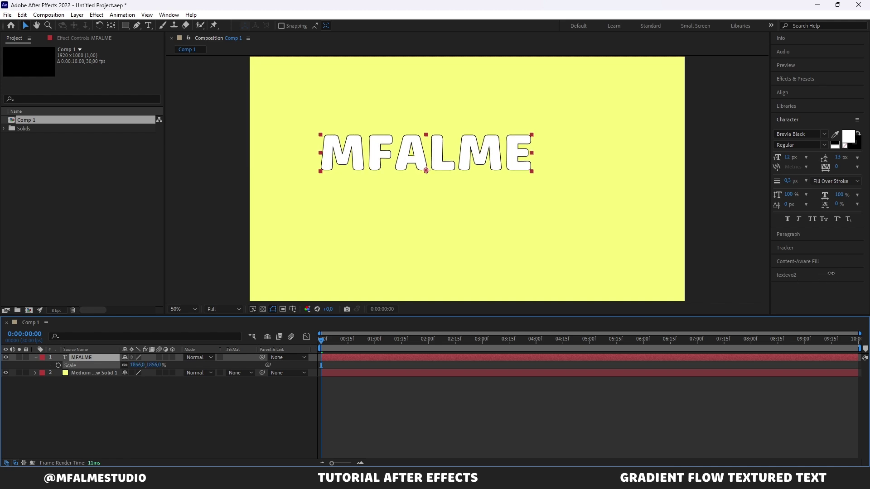
click(844, 147)
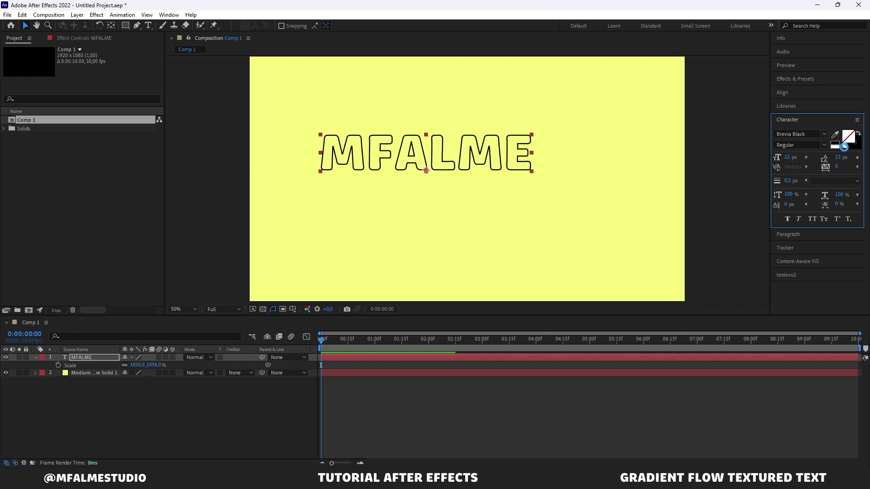
click(851, 148)
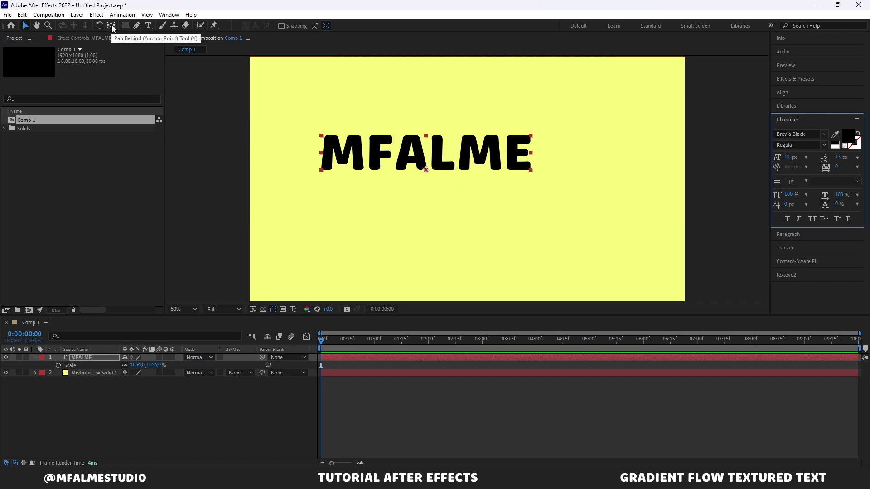
- Centre MFALME's anchor point, align it to the composition centre, and enlarge it to 2763%
key(ctrl+alt+Home)
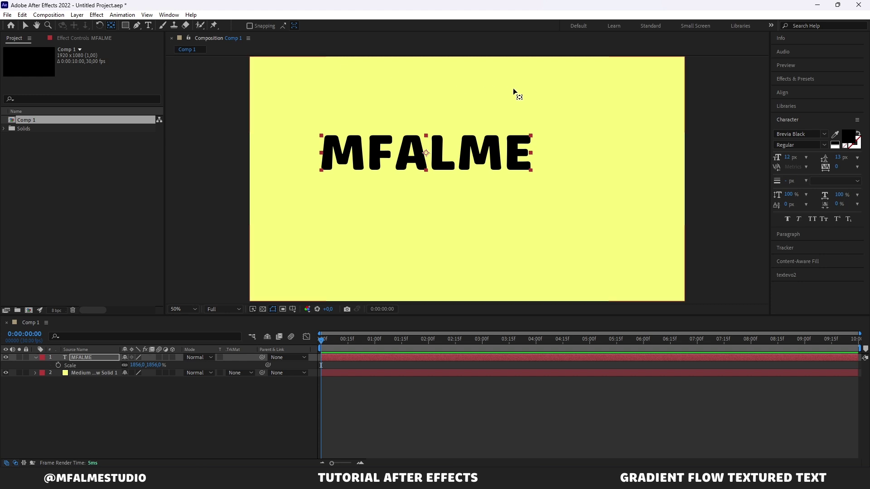
click(792, 92)
click(795, 115)
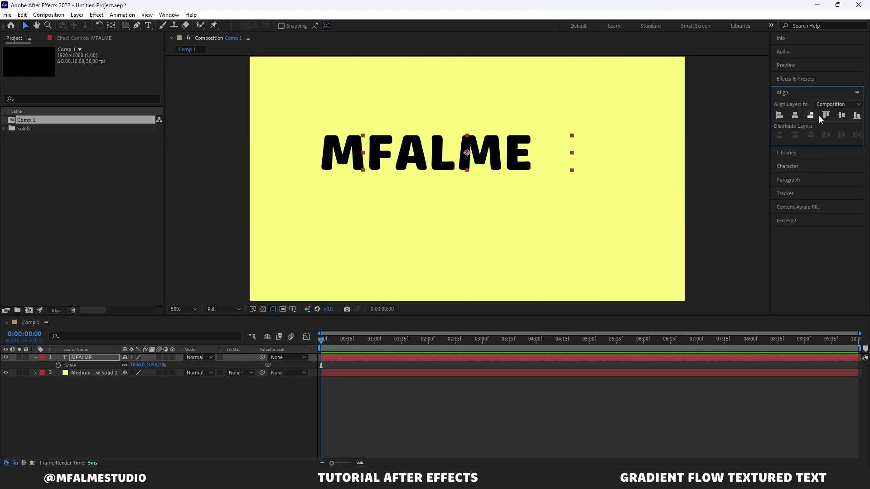
click(842, 115)
mouse_move(136, 366)
mouse_down()
mouse_move(238, 379)
mouse_move(582, 333)
mouse_up()
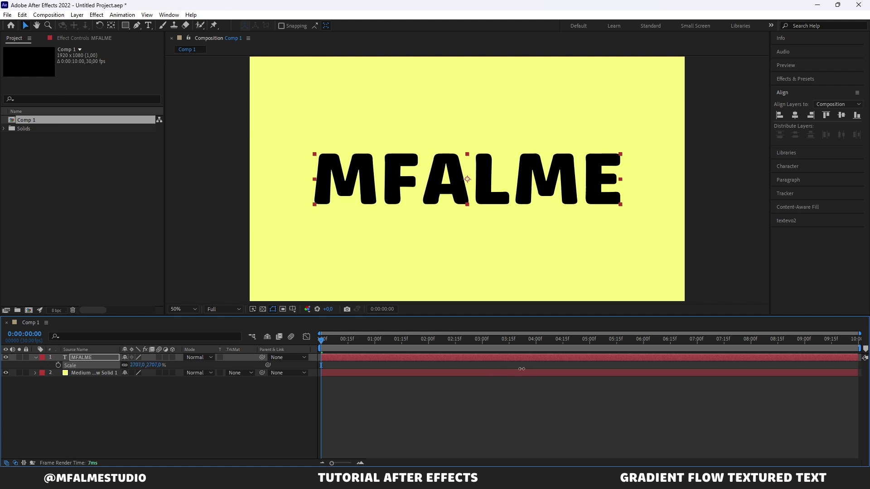
click(705, 214)
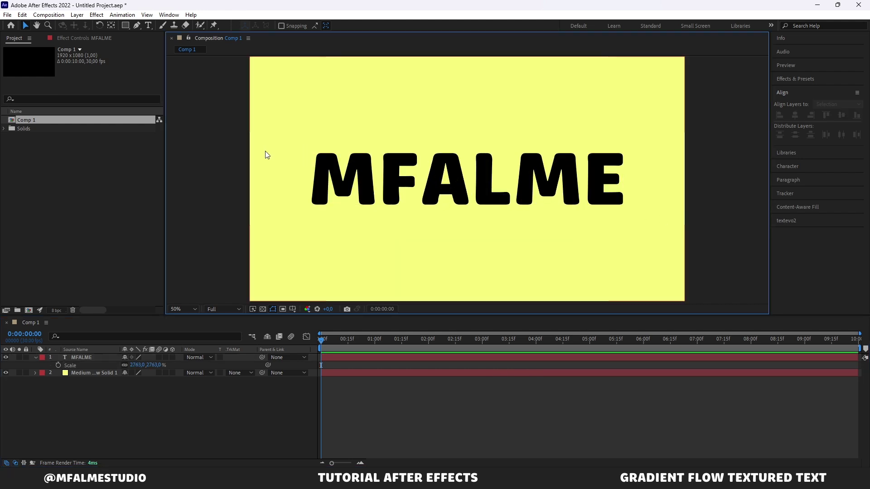
click(121, 26)
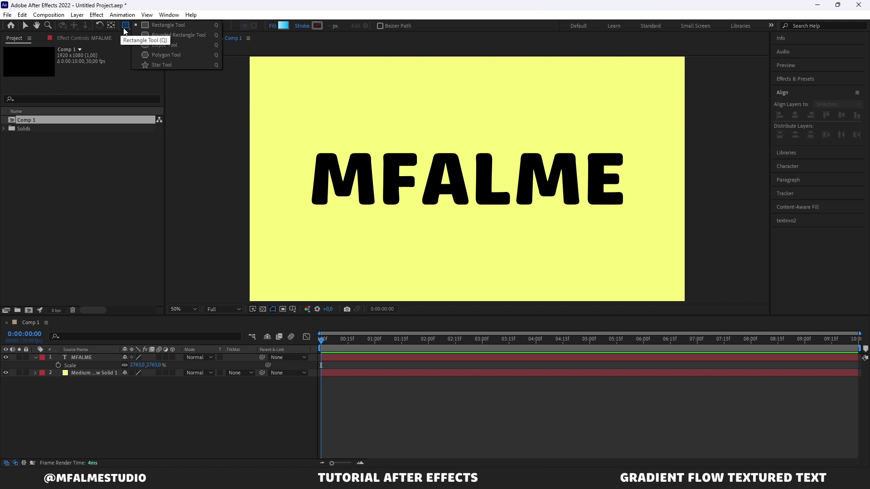
- Draw a circle above the MFALME text with the Ellipse tool
click(158, 45)
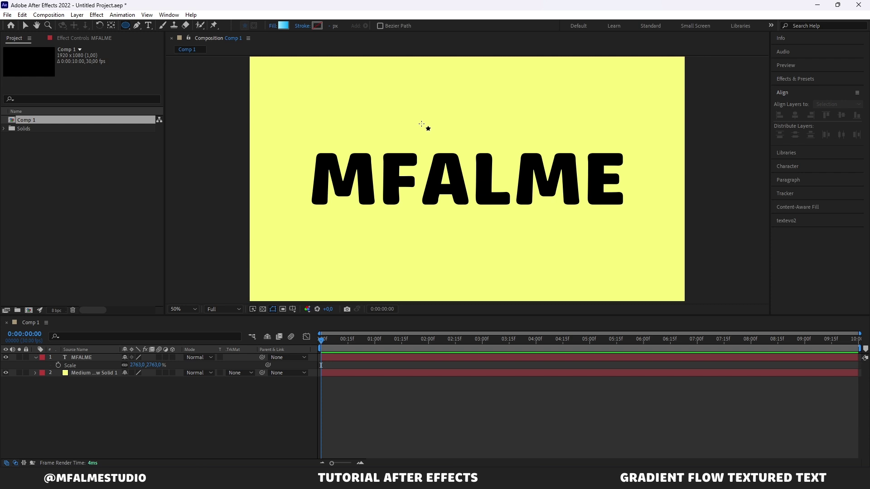
drag(422, 124, 469, 160)
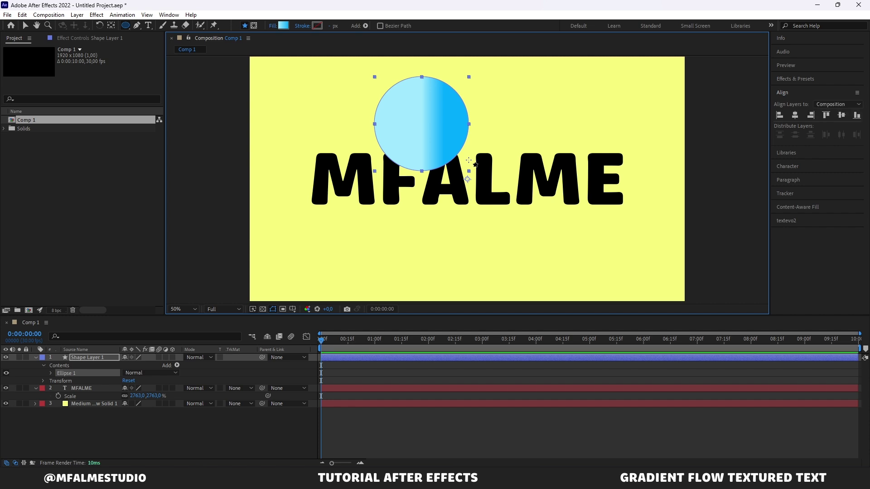
key(v)
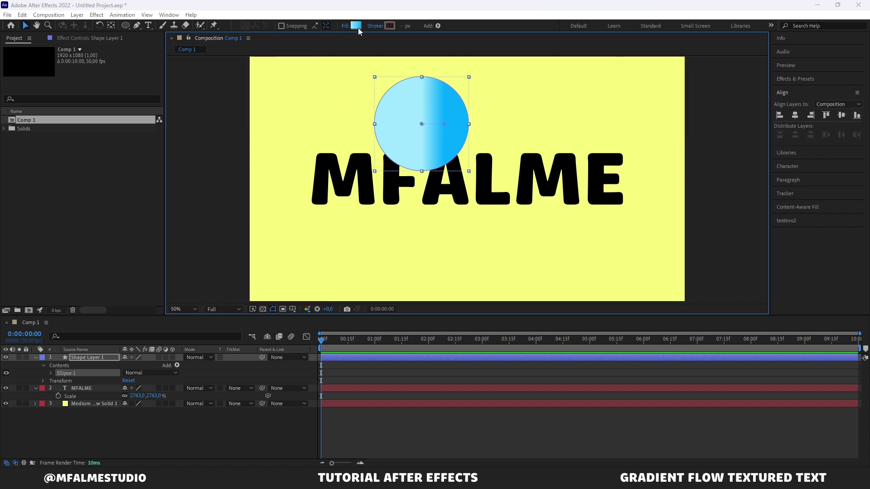
- Replace the circle's light-blue gradient with a solid white fill
click(357, 26)
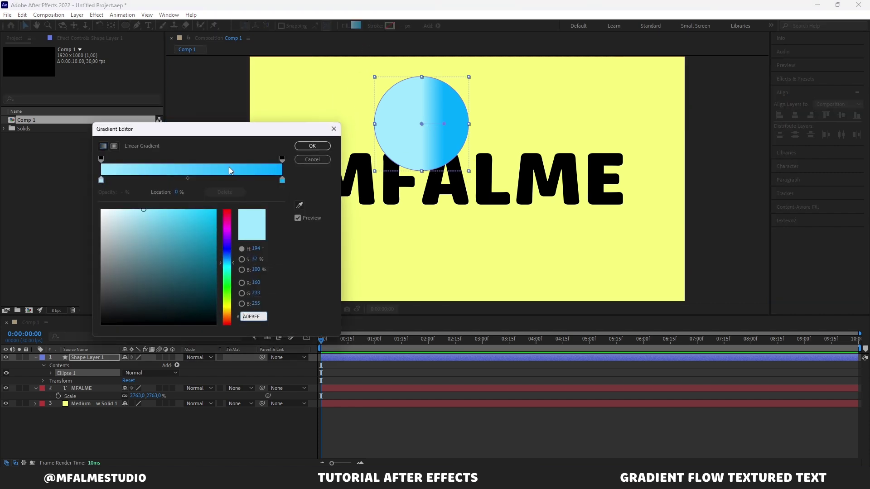
click(319, 158)
click(343, 26)
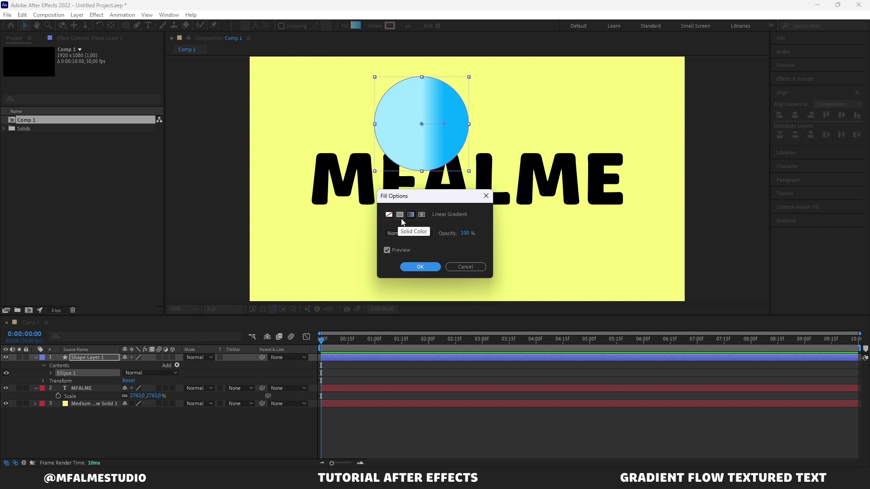
click(400, 214)
click(425, 267)
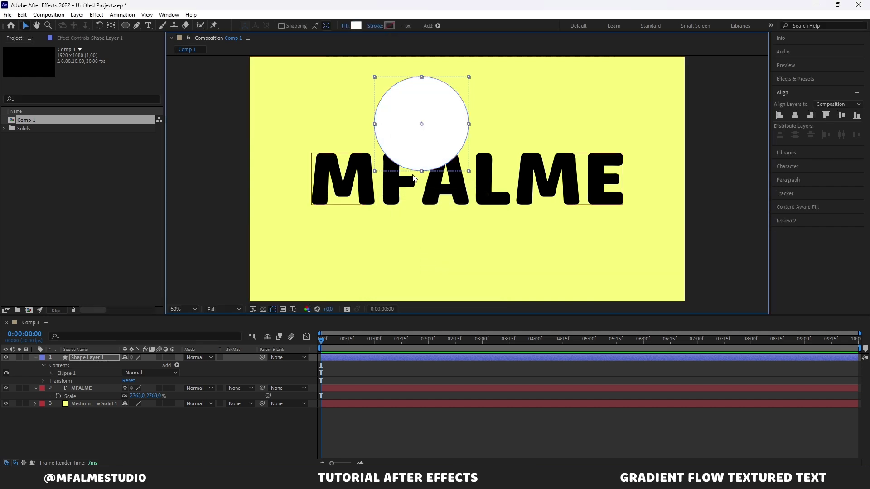
click(112, 25)
click(347, 127)
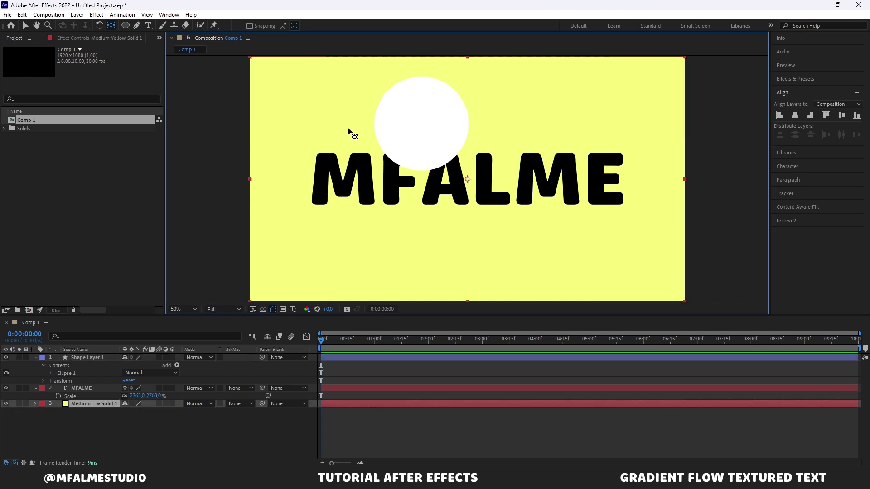
- Drag Shape Layer 1's white circle left and down so it covers the M
click(404, 126)
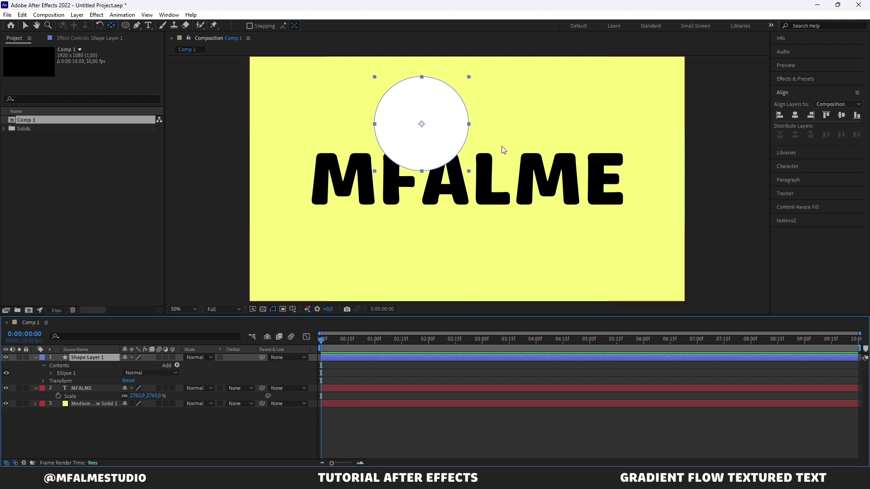
key(v)
drag(444, 133, 350, 205)
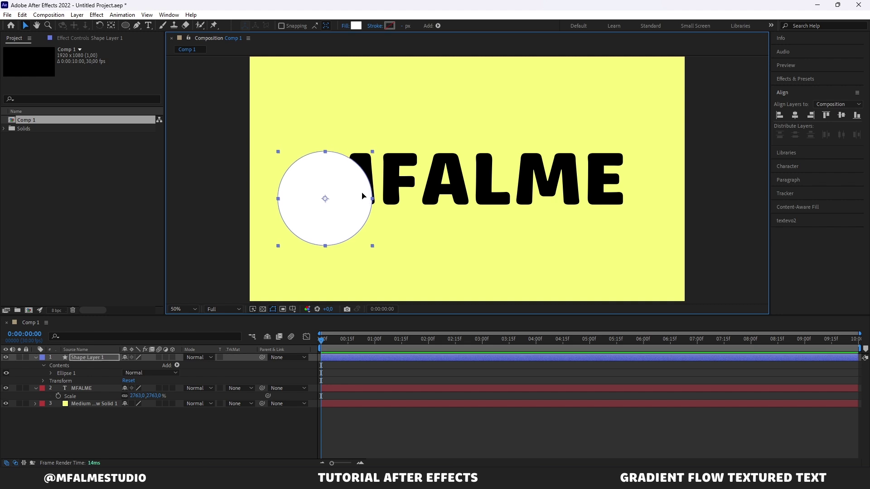
drag(362, 196, 364, 199)
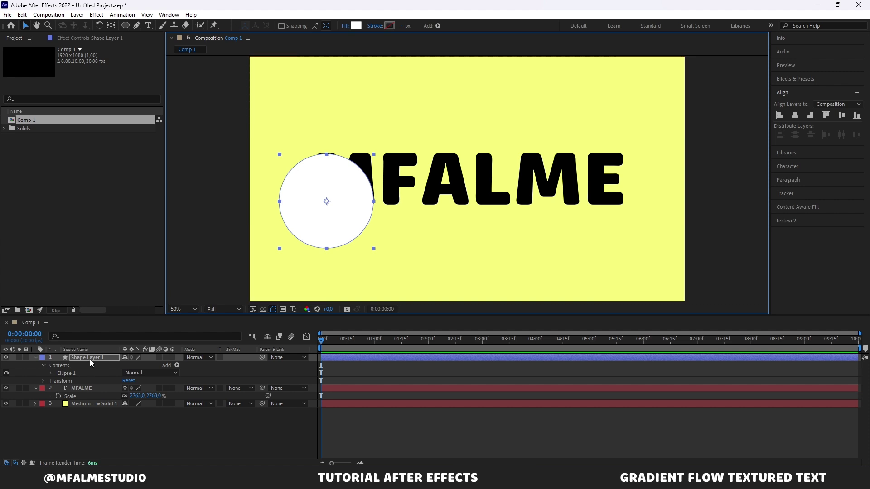
click(81, 374)
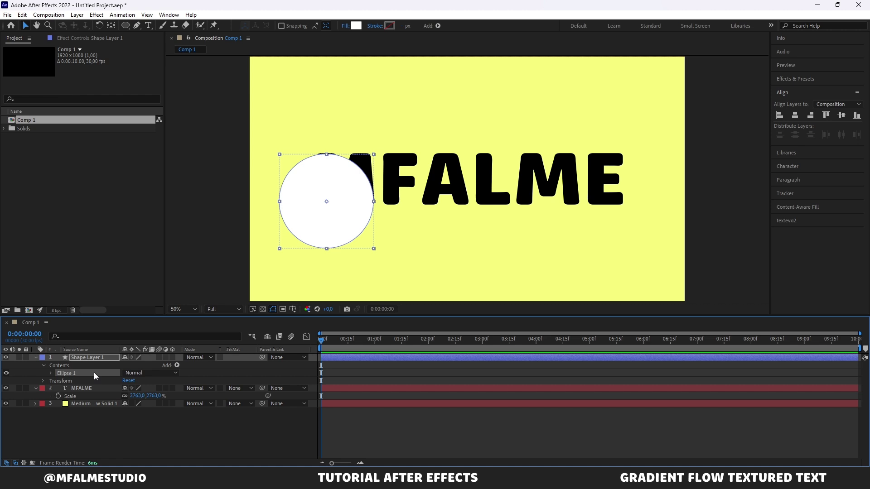
- Duplicate the circle twice, placing the copies up-right and down-right over the text
key(ctrl+d)
drag(338, 216, 396, 156)
drag(346, 198, 347, 192)
drag(394, 153, 391, 159)
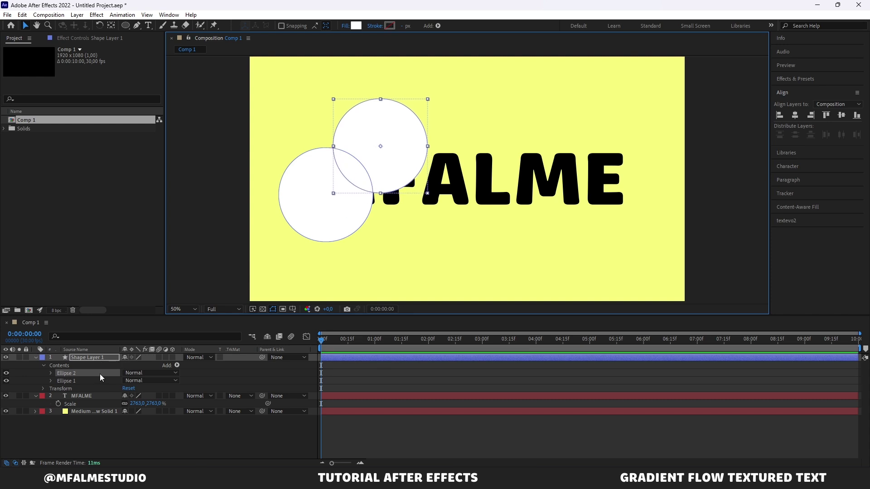
key(ctrl+d)
mouse_move(390, 161)
mouse_down()
mouse_move(431, 215)
mouse_move(452, 212)
mouse_up()
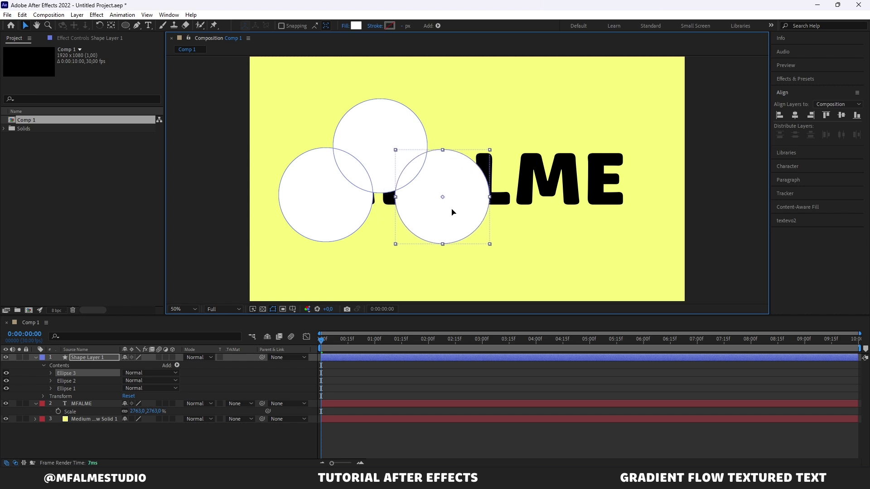
- Scale the three selected ellipses to 126%
shift+click(78, 388)
click(50, 374)
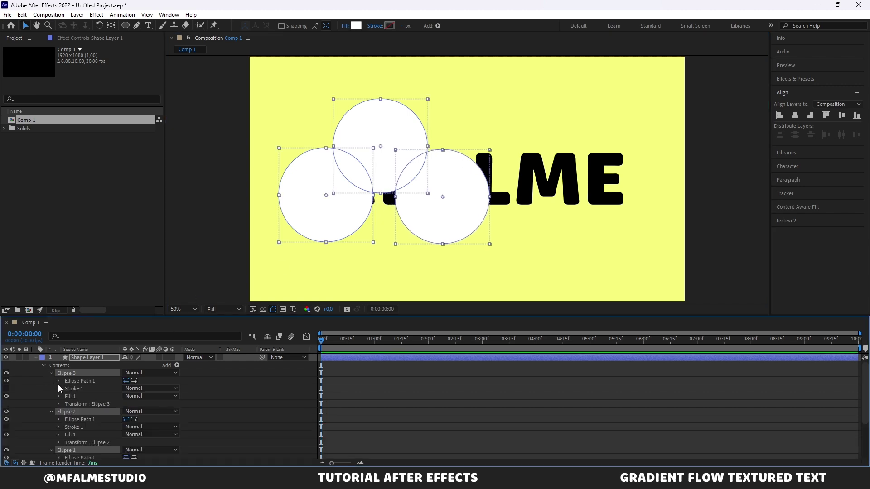
click(59, 402)
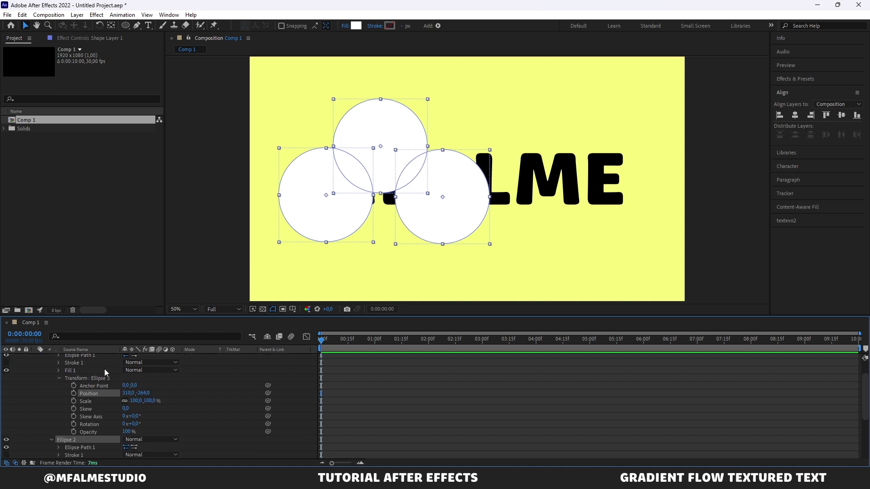
scroll(105, 369, down, 2)
scroll(112, 386, up, 1)
drag(135, 401, 144, 402)
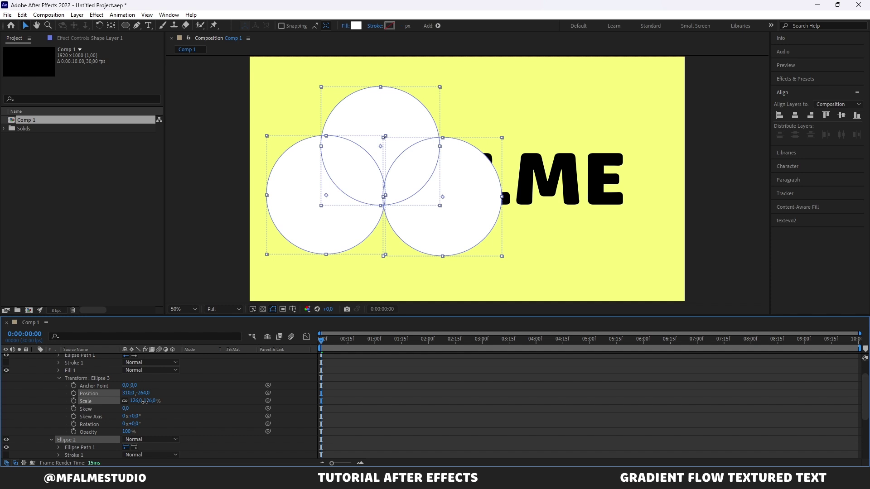
click(690, 155)
scroll(33, 376, up, 2)
click(48, 371)
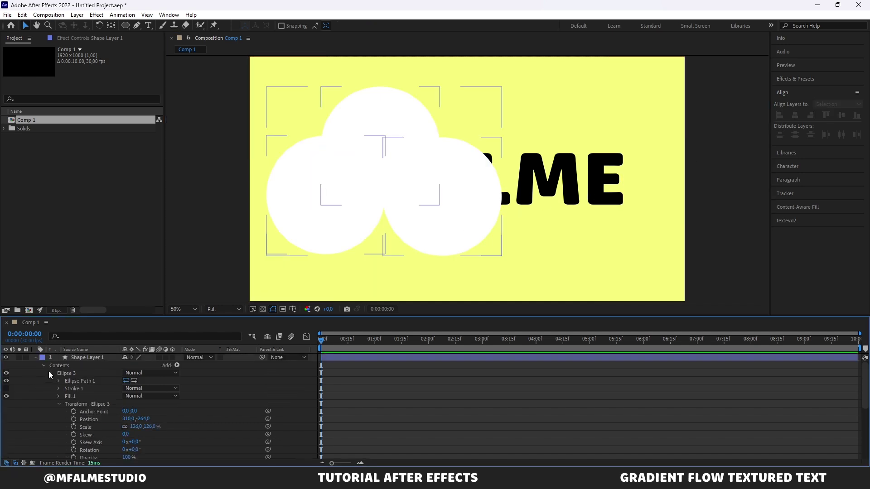
click(62, 374)
- Add a fourth and fifth circle to the right, over the E, and fine-tune positions
key(ctrl+d)
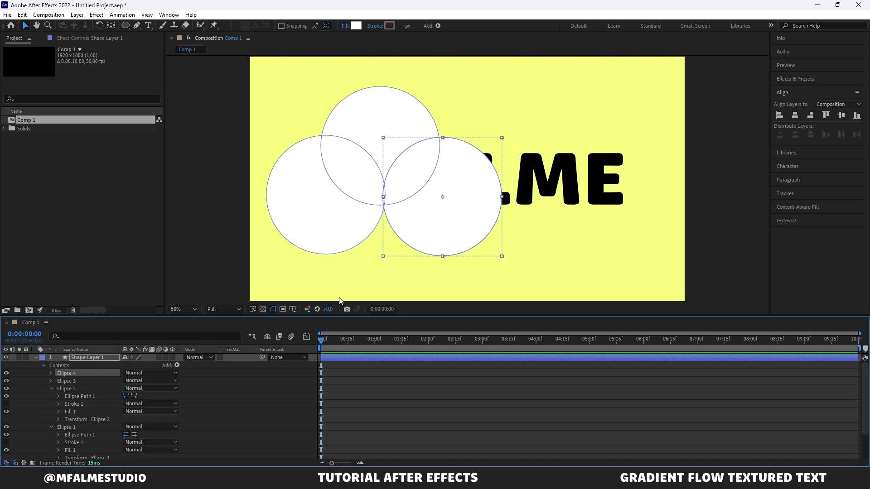
mouse_move(414, 231)
mouse_down()
mouse_move(497, 179)
mouse_move(492, 185)
mouse_move(494, 171)
mouse_up()
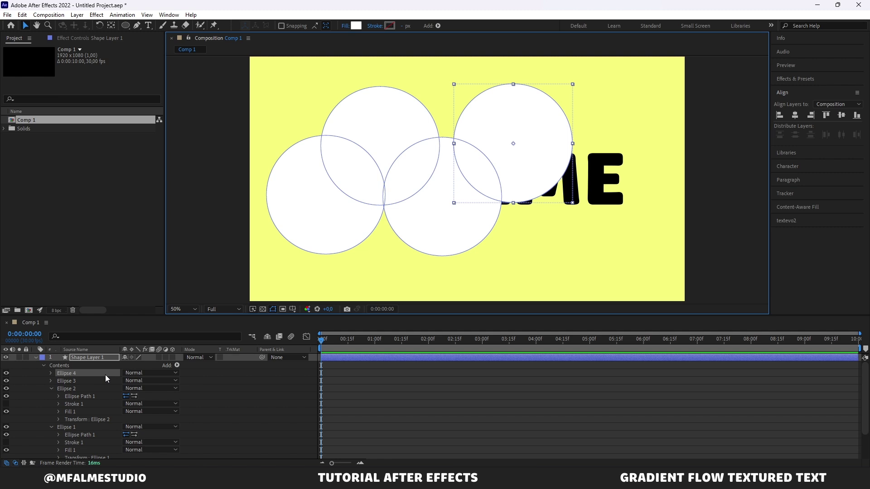
key(ctrl+d)
drag(519, 143, 585, 189)
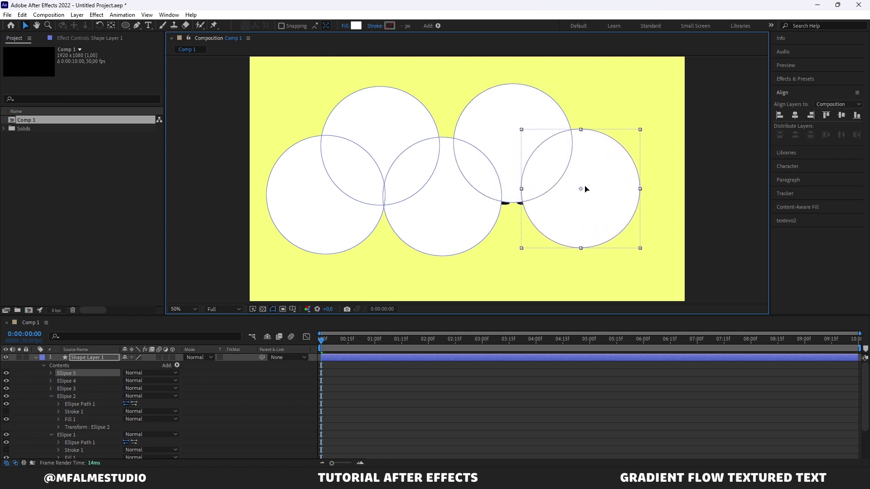
click(512, 177)
drag(506, 156, 508, 166)
click(404, 139)
drag(404, 138, 406, 143)
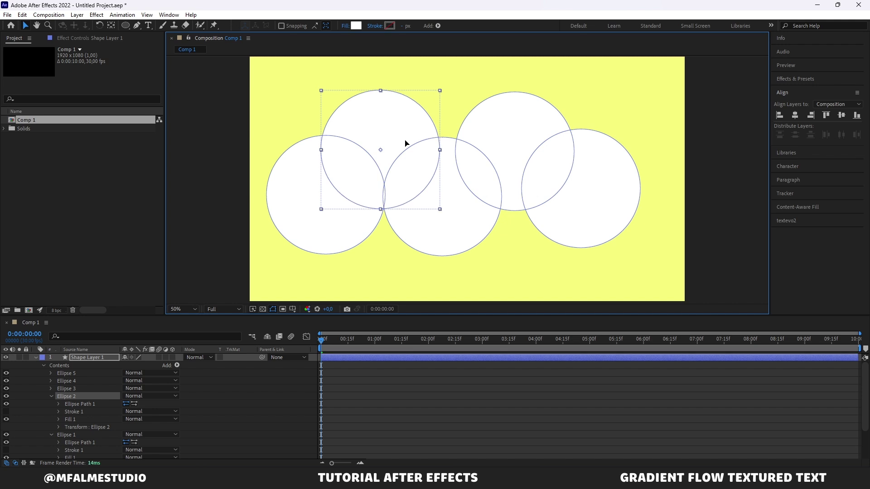
- Check the five-circle cloud's bounds and select Ellipse 1 in Shape Layer 1
click(703, 146)
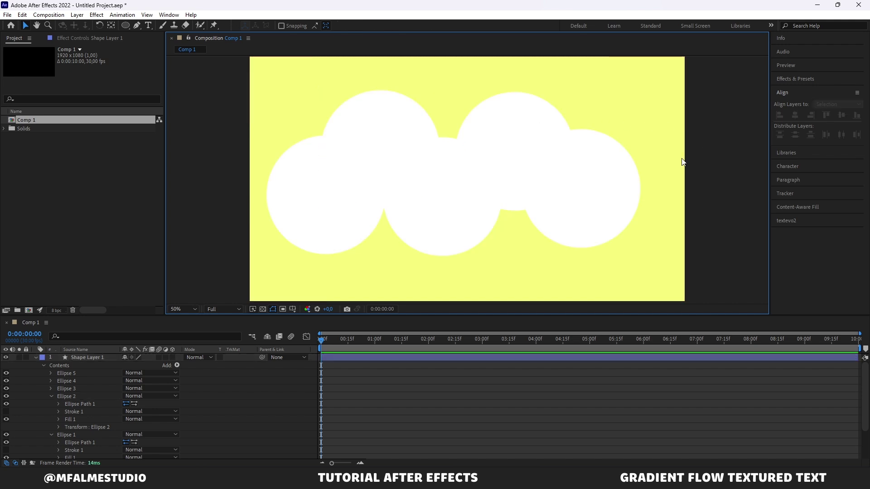
click(510, 258)
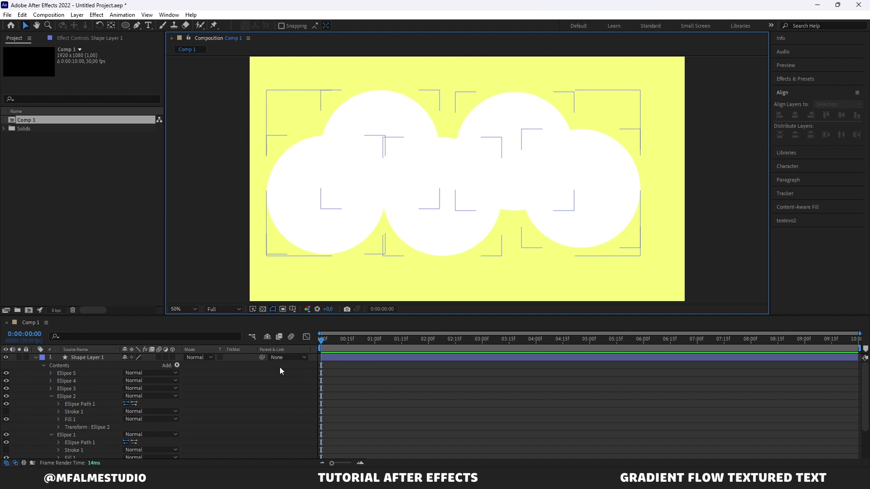
click(280, 367)
click(322, 221)
click(293, 222)
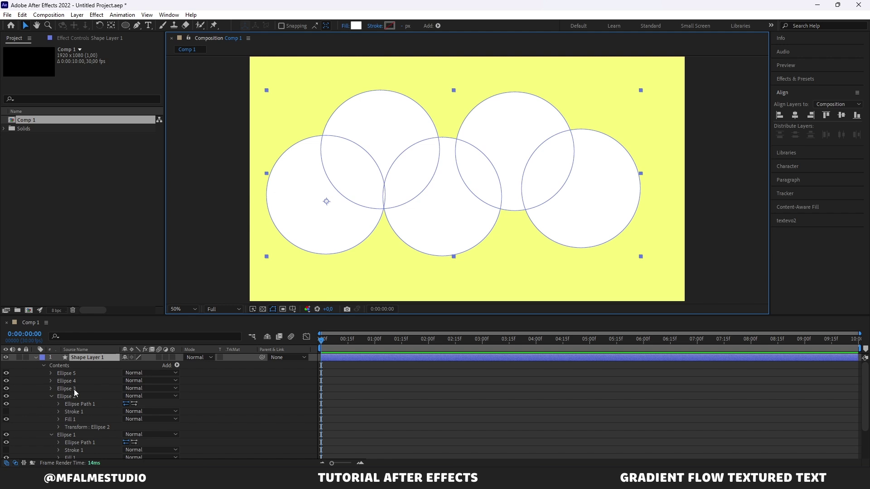
click(51, 396)
click(67, 404)
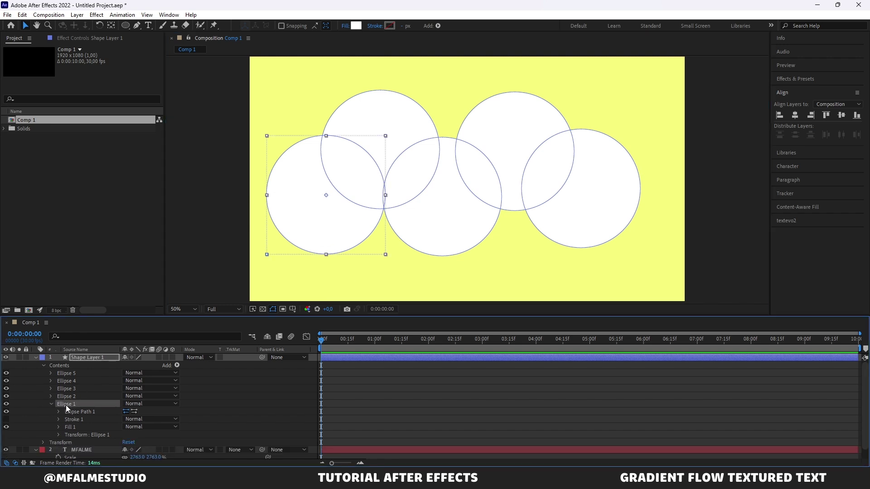
- Fill the first circle with teal 36BA98 copied from the notes
key(alt+Tab)
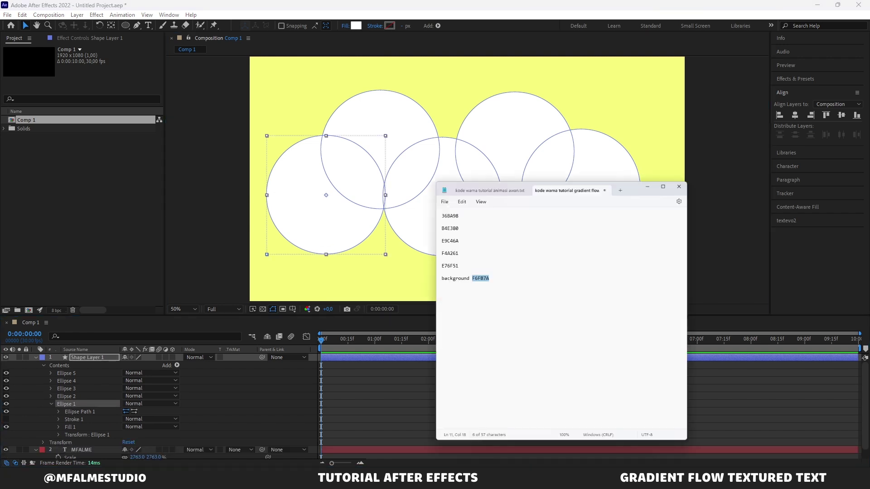
double_click(406, 139)
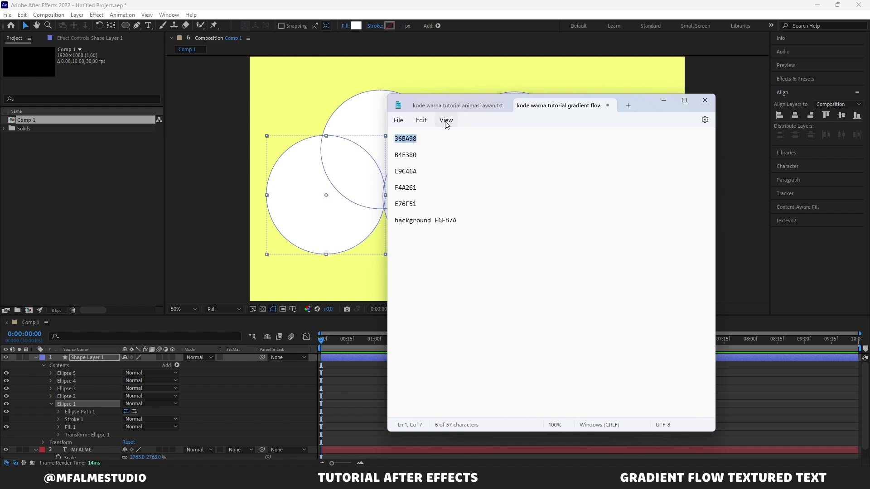
key(alt+Tab)
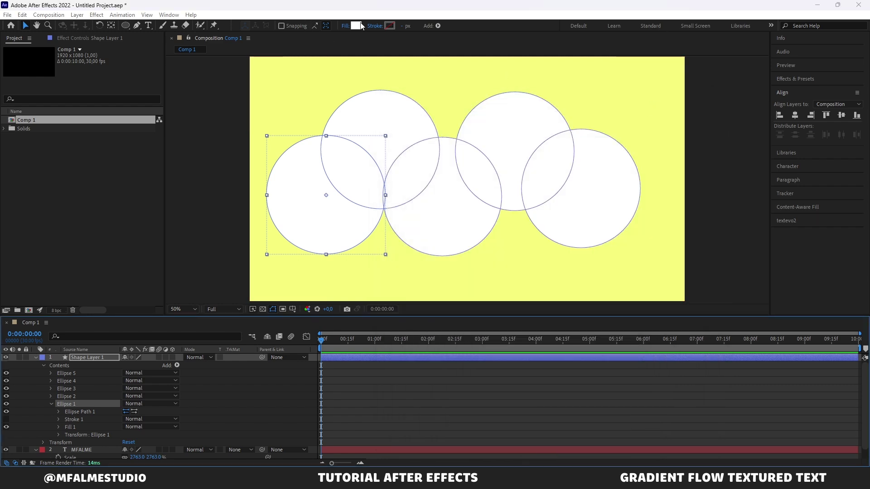
click(356, 26)
text(36BA98)
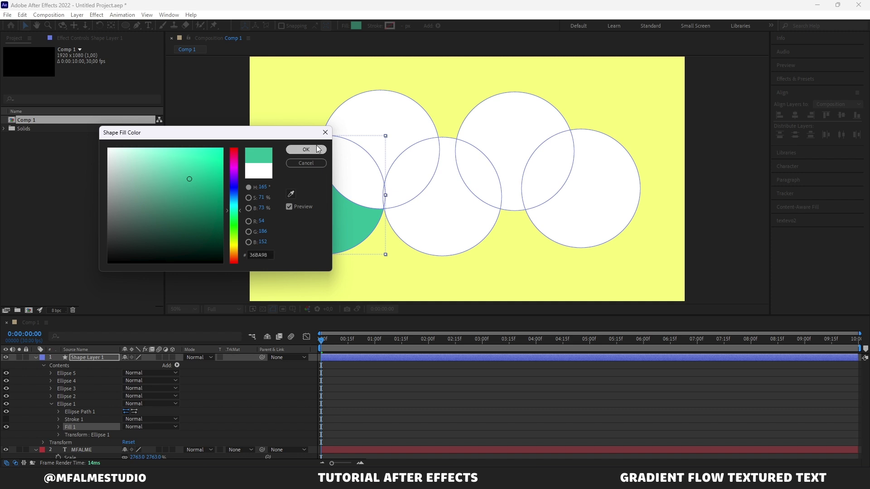
click(316, 147)
- Fill the top circle with light green B4E380
click(379, 136)
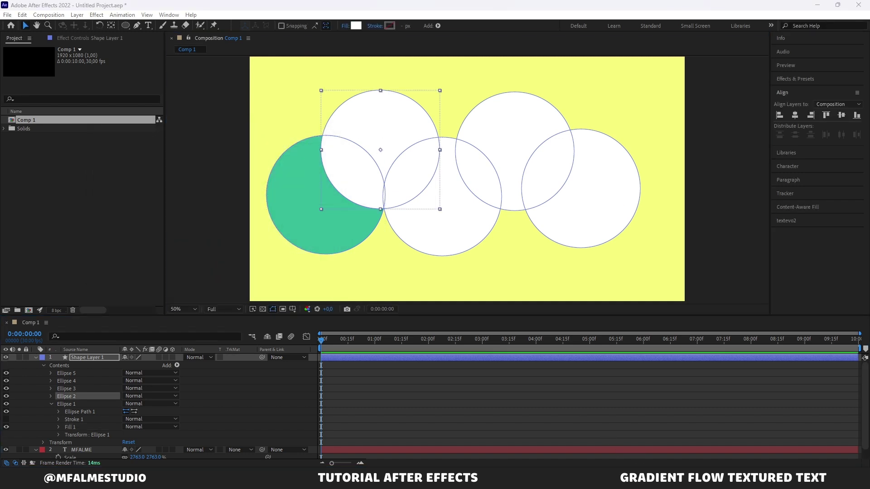
key(alt+Tab)
double_click(423, 154)
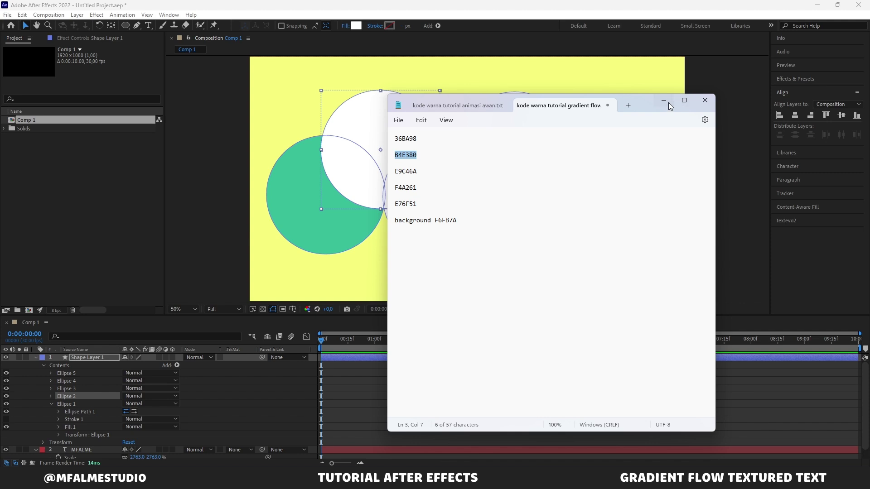
click(380, 45)
click(356, 26)
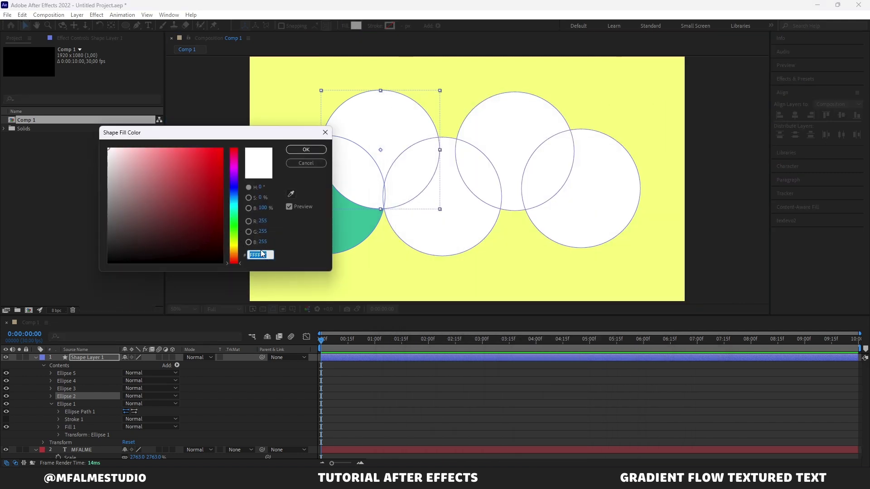
text(B4E380)
click(306, 149)
- Fill the third circle with gold E9C46A
click(66, 388)
key(alt+Tab)
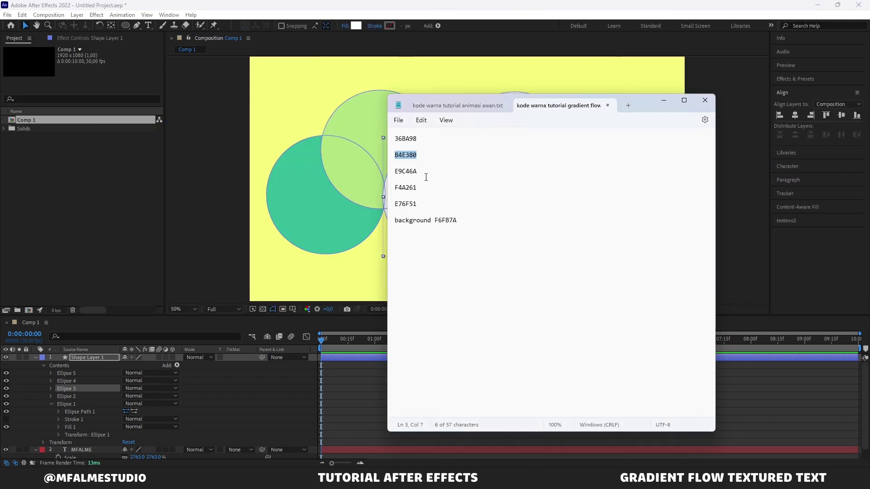
double_click(406, 171)
key(ctrl+c)
key(alt+Tab)
click(355, 26)
key(ctrl+v)
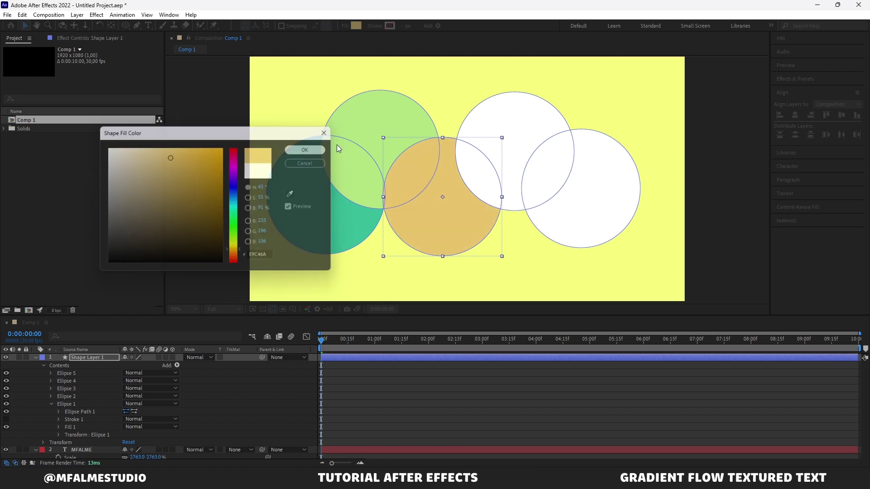
click(305, 150)
- Fill the fourth circle with orange F4A261
click(66, 381)
key(alt+Tab)
double_click(405, 188)
key(ctrl+c)
key(alt+Tab)
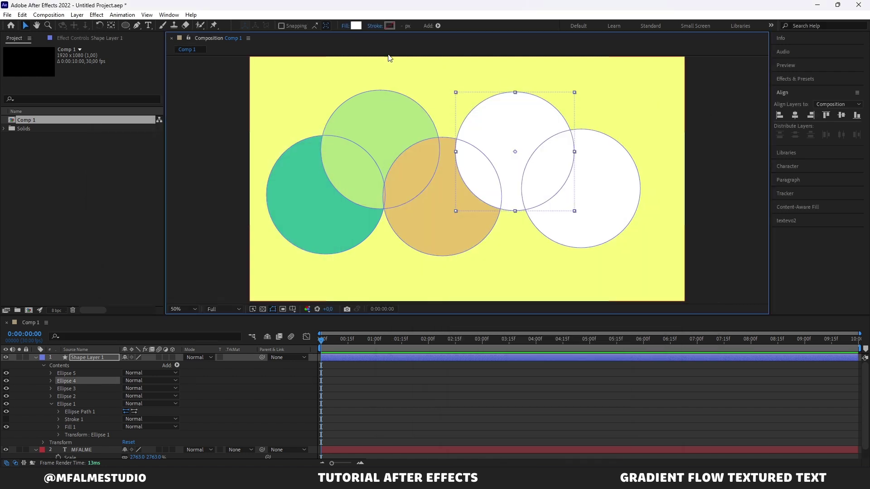
click(355, 26)
key(ctrl+v)
key(Return)
- Fill the last circle with red E76F51
key(alt+Tab)
double_click(405, 204)
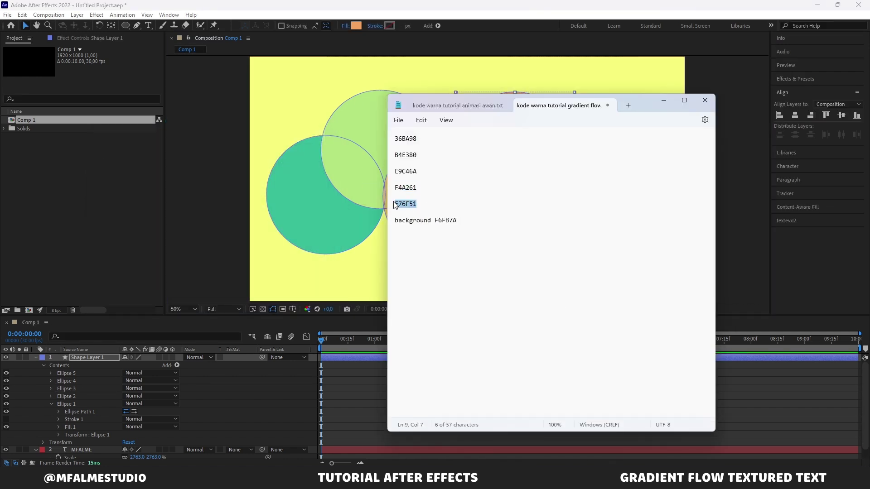
key(ctrl+c)
key(alt+Tab)
click(67, 373)
click(355, 26)
key(ctrl+v)
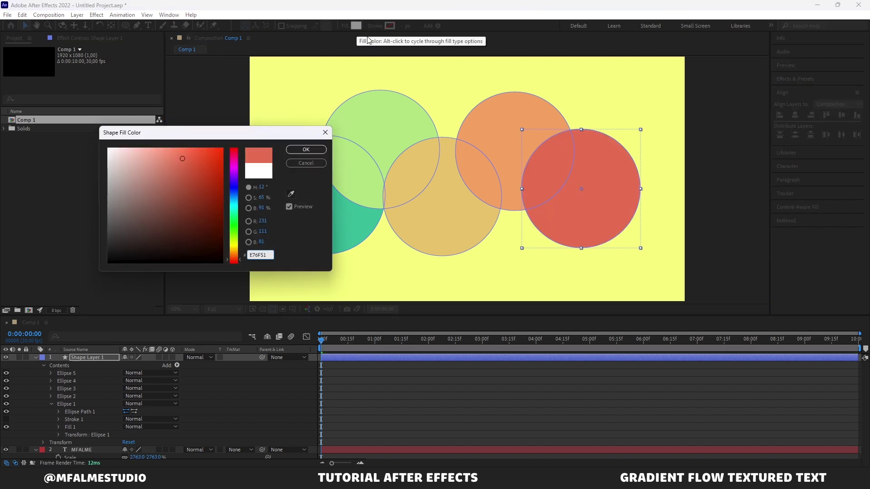
key(Return)
click(697, 185)
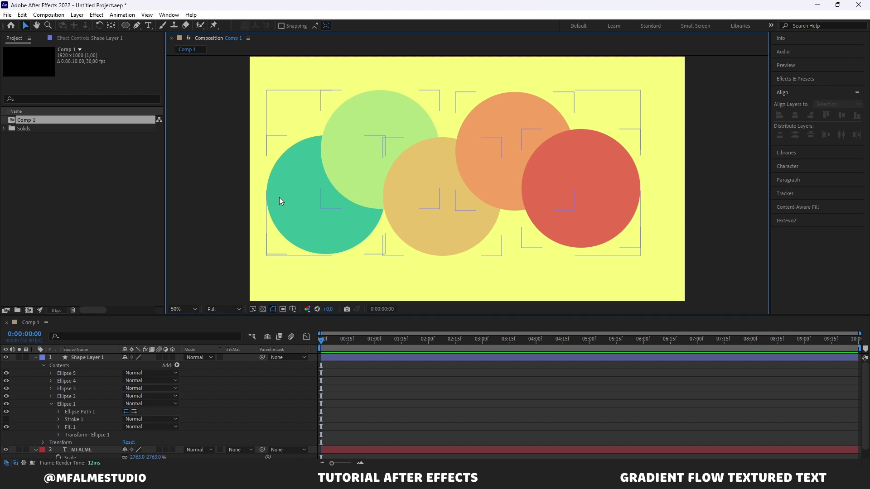
- Add a wiggle(0.1,200) expression to Ellipse 1's Position
scroll(68, 402, down, 1)
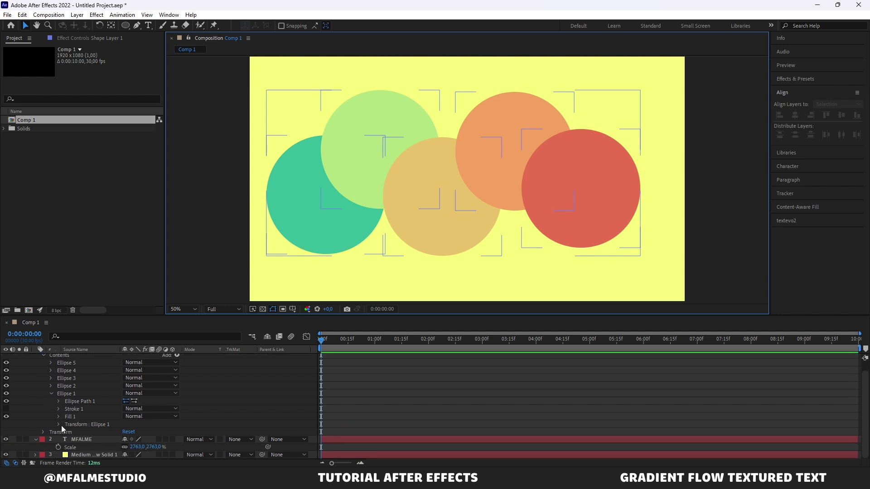
click(58, 424)
scroll(108, 385, down, 3)
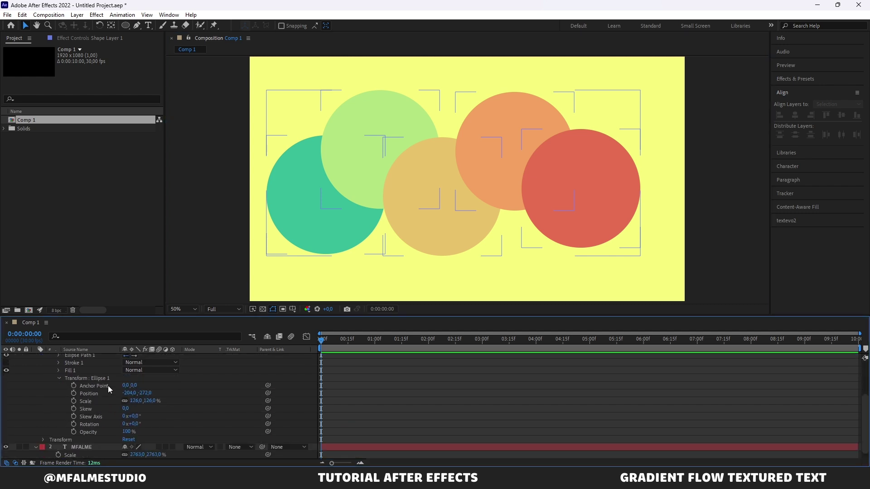
alt+click(73, 394)
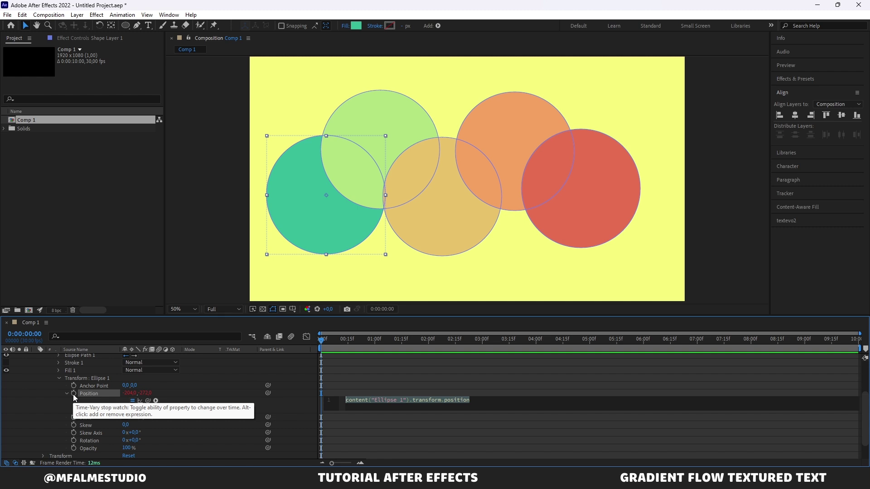
text(wiggle)
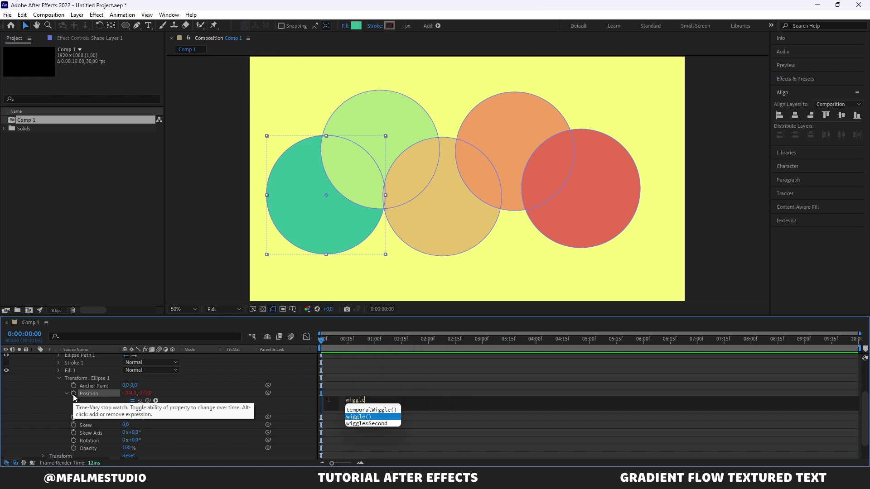
key(Return)
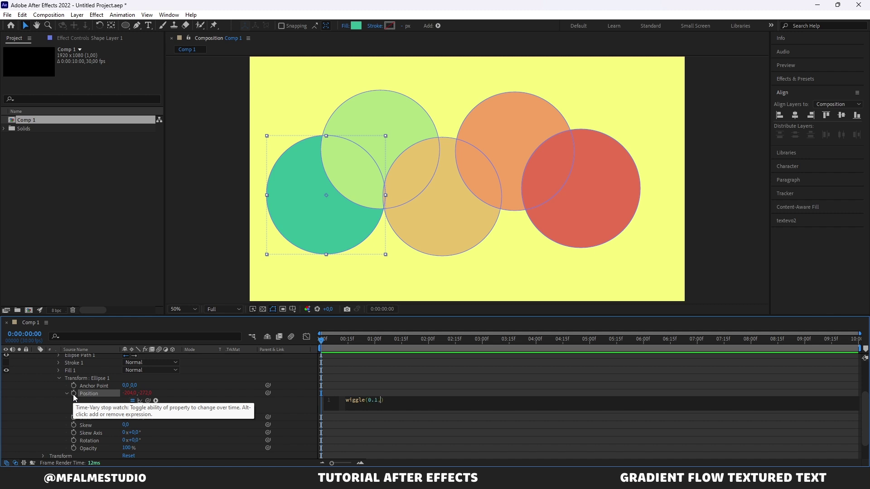
text(200)
click(424, 379)
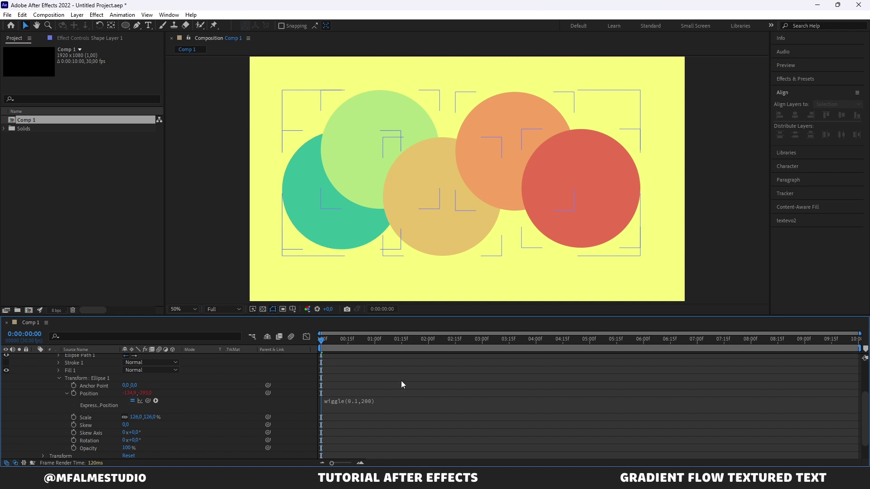
scroll(102, 411, up, 3)
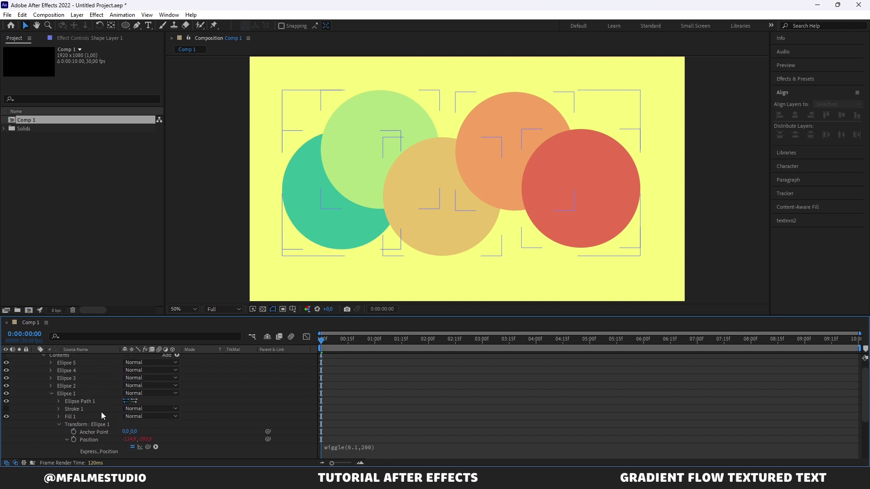
click(49, 393)
- Add a wiggle(0.2,250) expression to Ellipse 2's Position
click(50, 397)
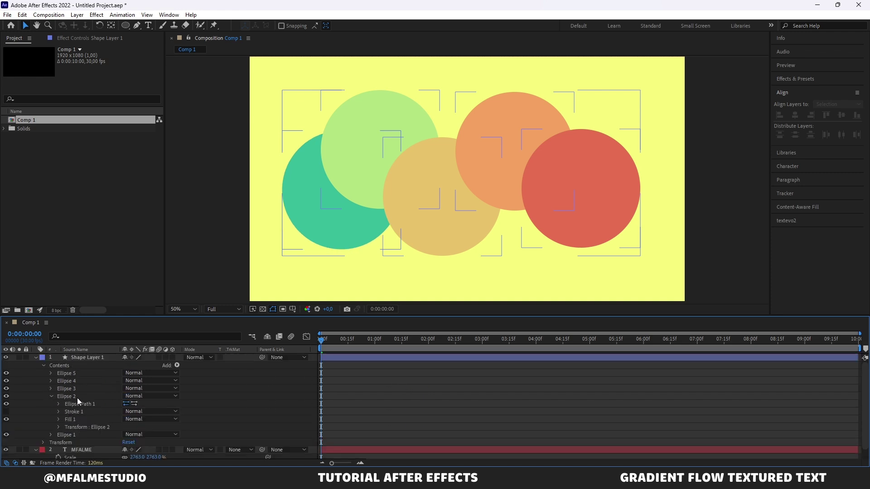
click(58, 417)
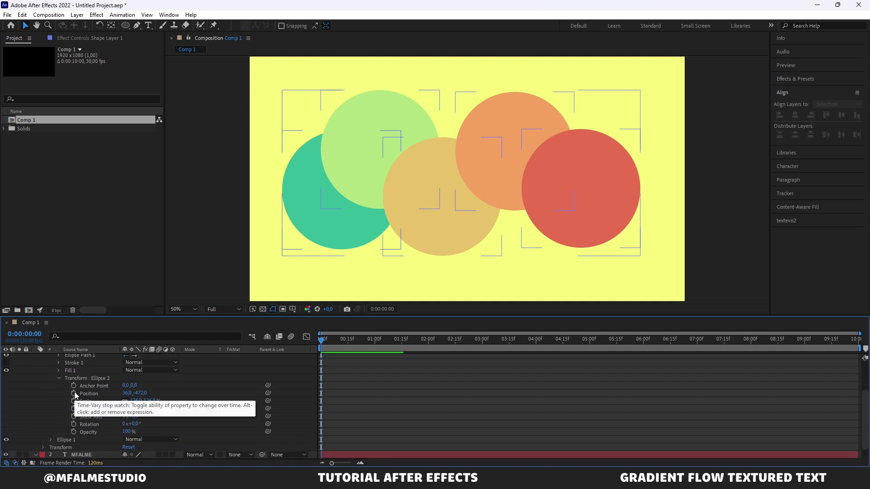
alt+click(74, 393)
text(w)
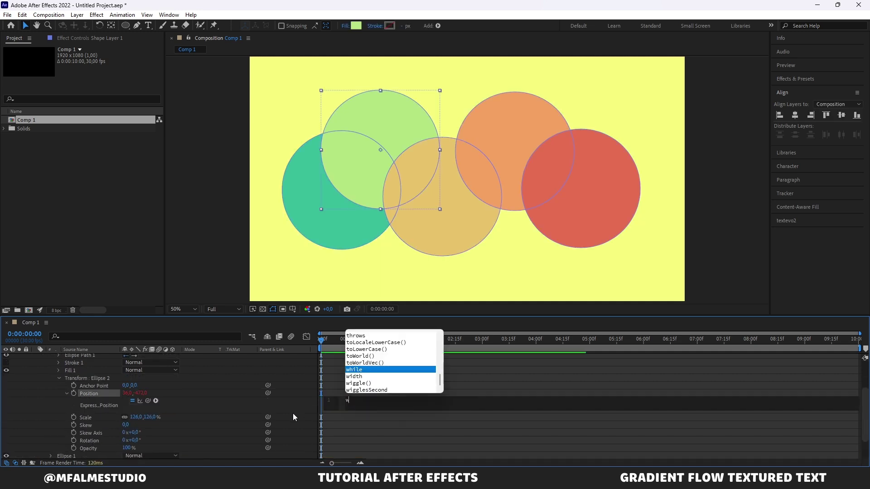
text(iggle)
key(Return)
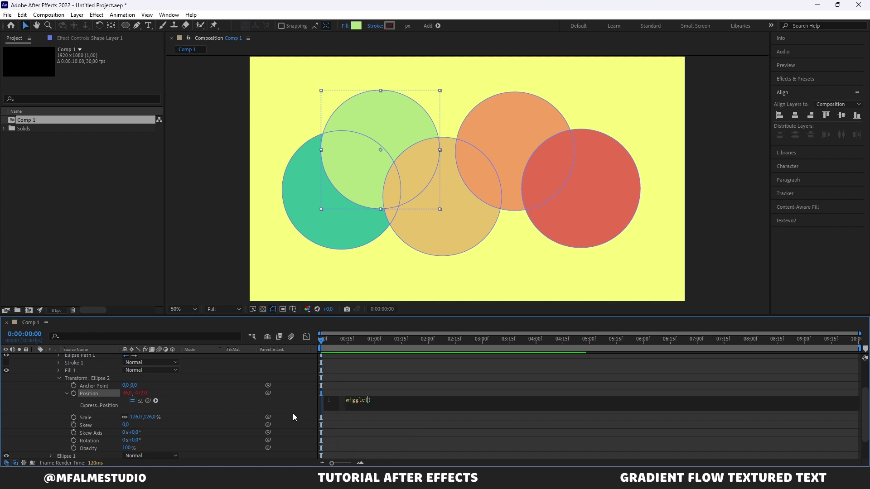
text(0)
text(.2,2)
text(50)
click(369, 385)
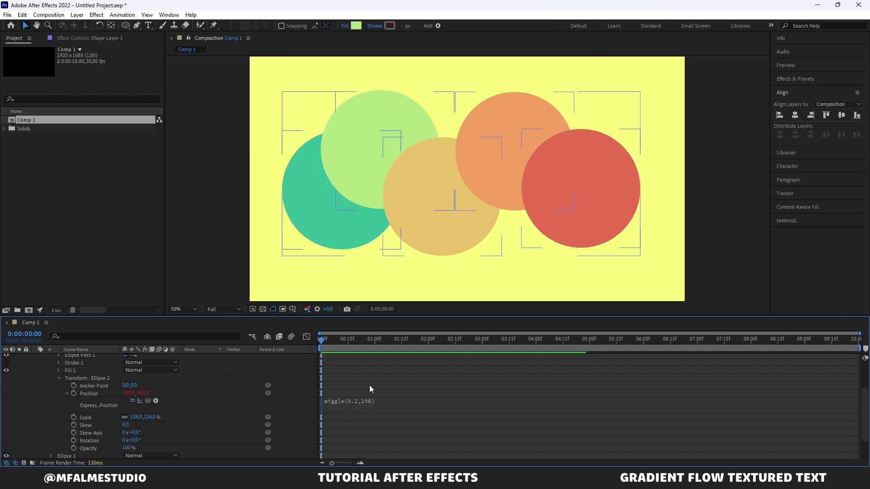
click(59, 379)
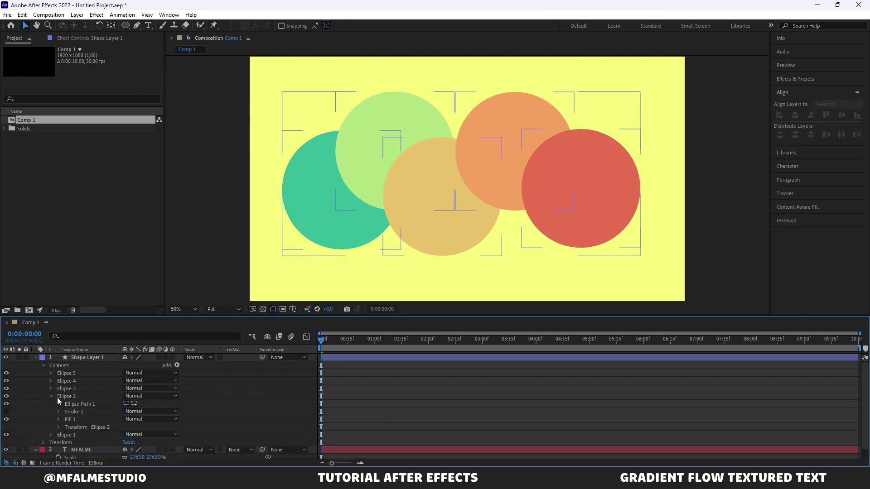
- Give Ellipse 3's Position a wiggle expression with the value 150
click(51, 389)
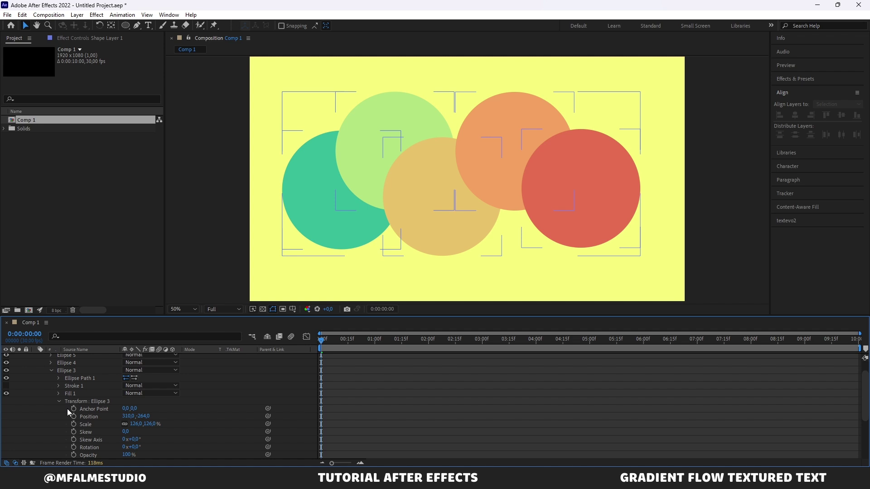
scroll(71, 398, down, 1)
alt+click(74, 393)
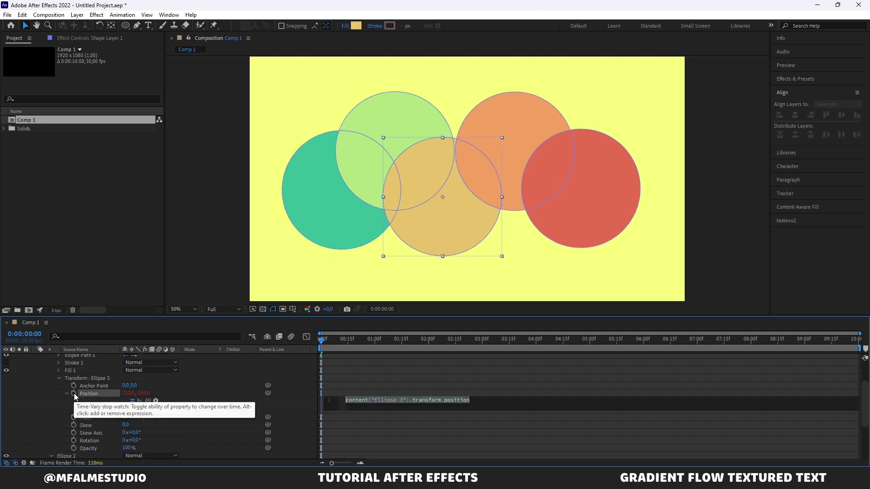
text(wiggle)
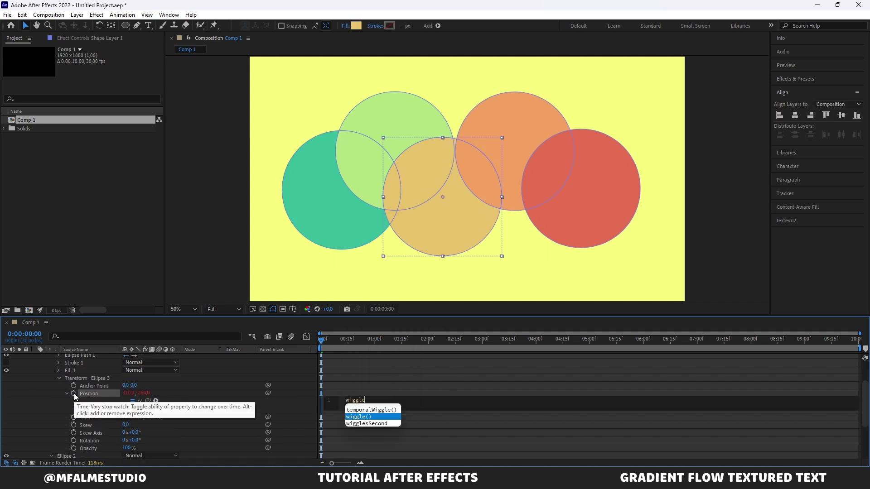
key(Return)
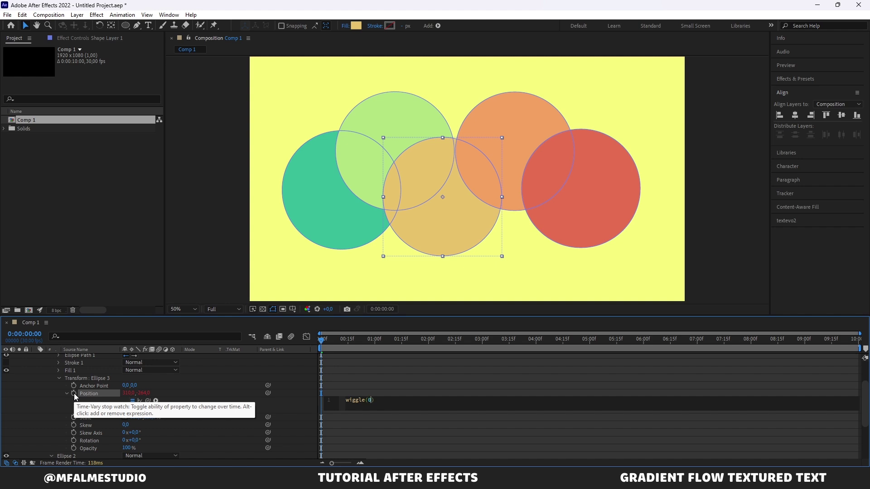
text(.15,1)
text(50)
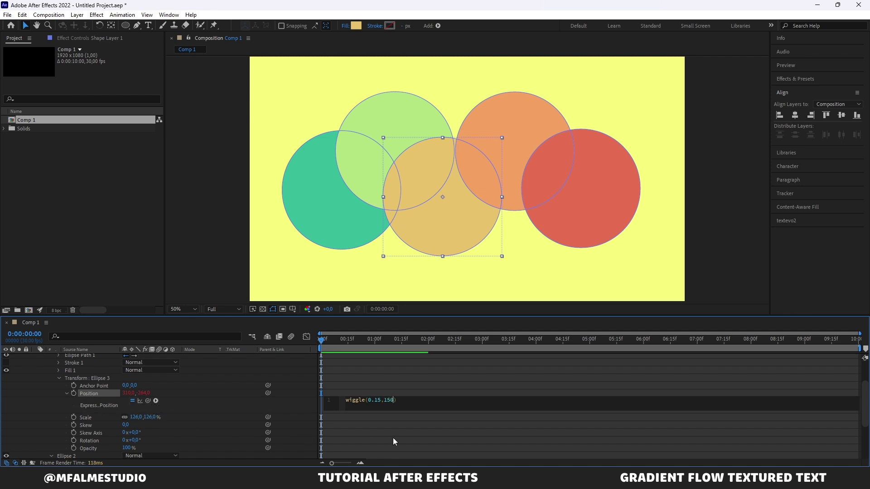
click(393, 438)
scroll(173, 389, up, 3)
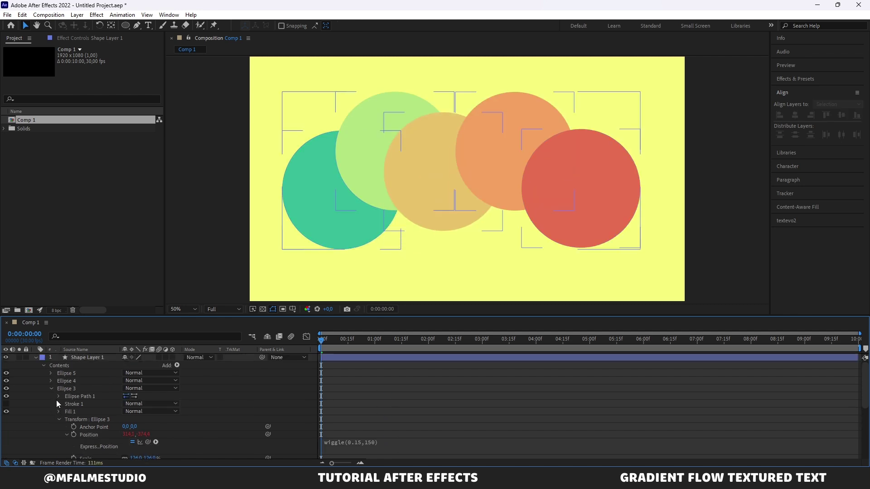
click(49, 389)
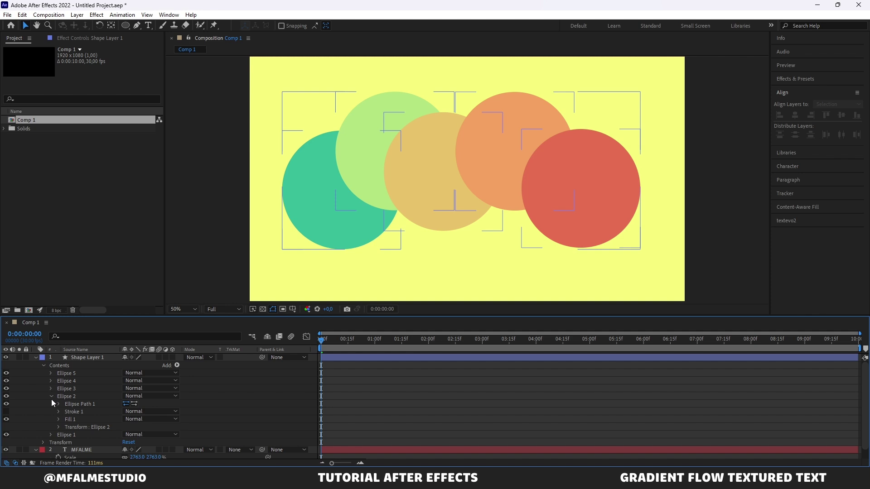
click(51, 397)
- Drive Ellipse 4's Position with a wiggle(0.3,200) expression
click(50, 381)
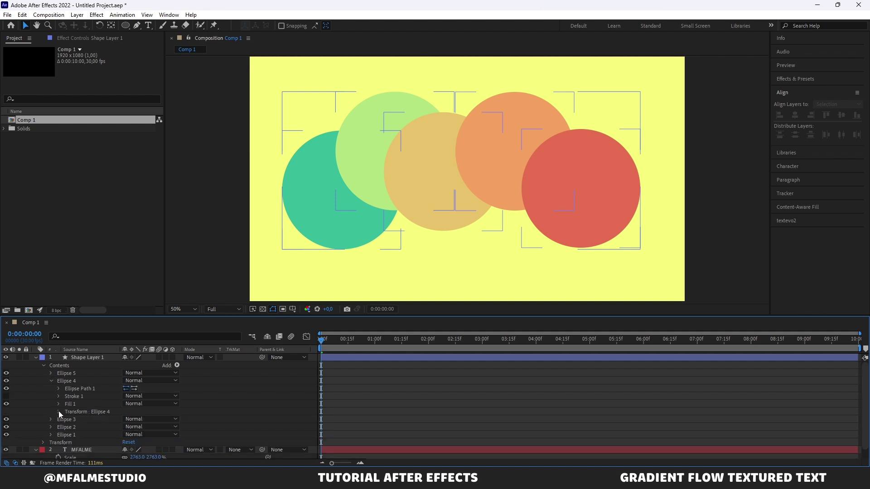
click(59, 411)
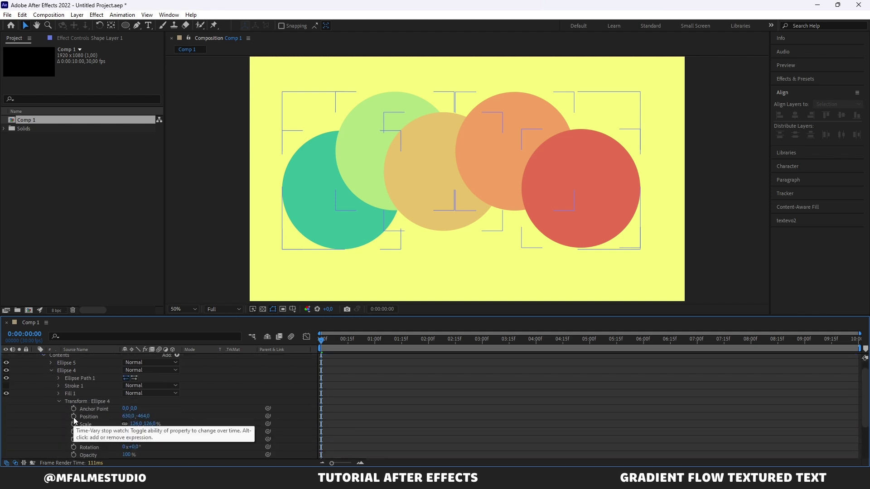
alt+click(73, 417)
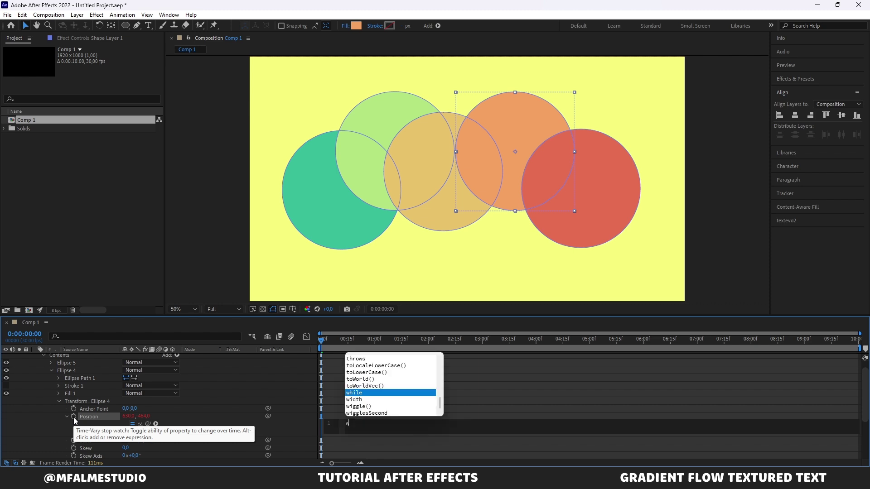
text(wiggle(0.)
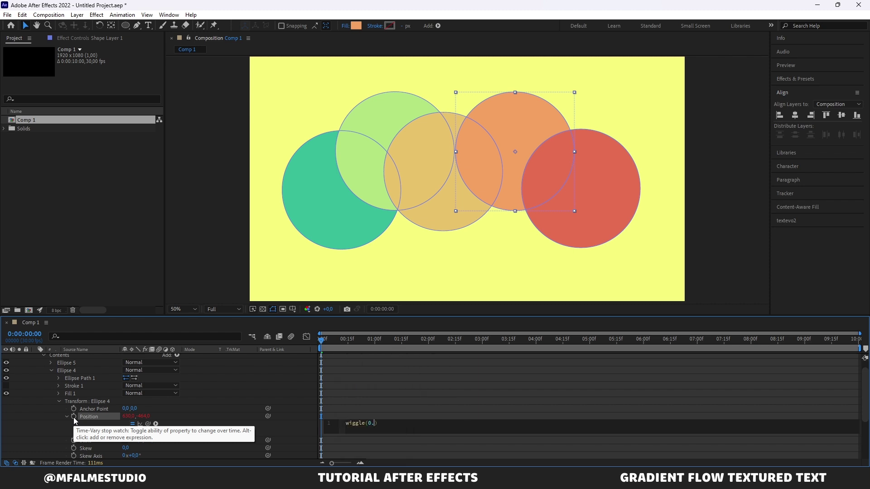
text(00)
click(357, 388)
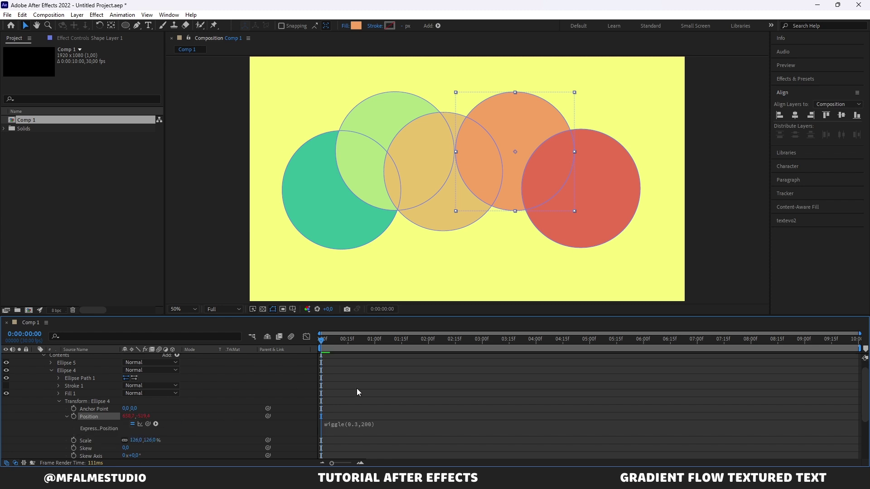
click(59, 400)
- Drive Ellipse 5's Position with a wiggle(0.1,270) expression
click(50, 363)
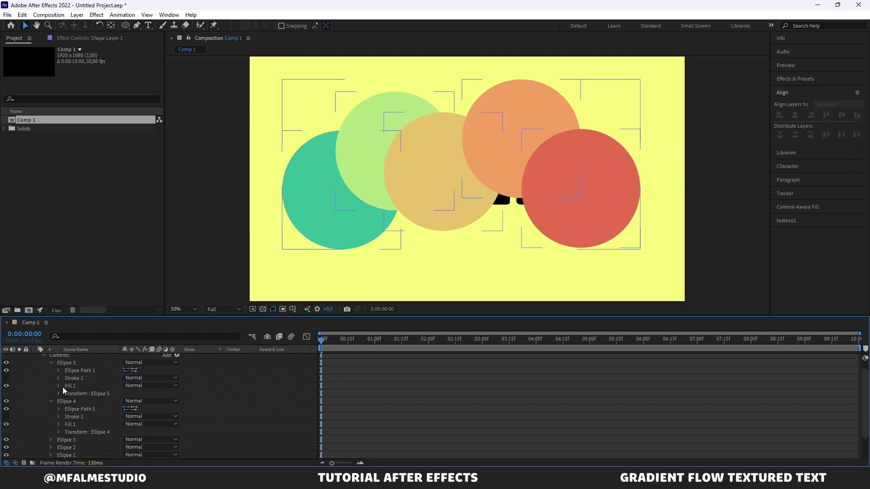
click(59, 394)
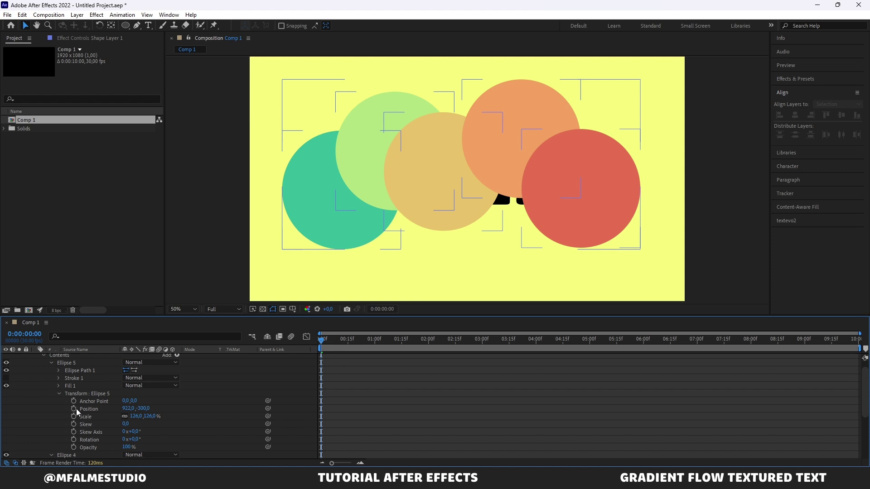
alt+click(75, 409)
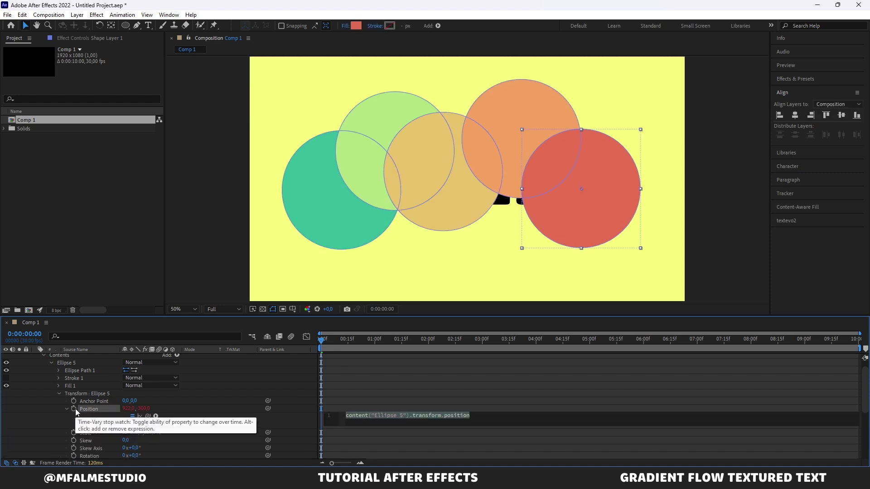
text(wiggle)
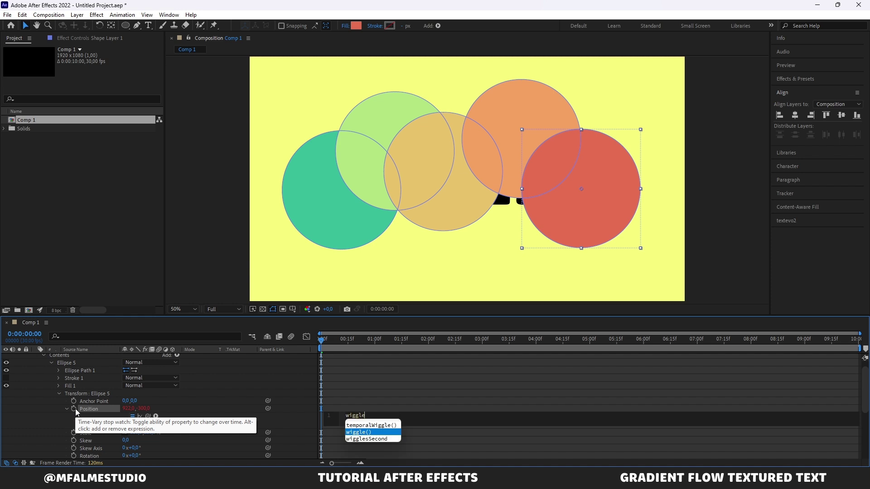
key(Return)
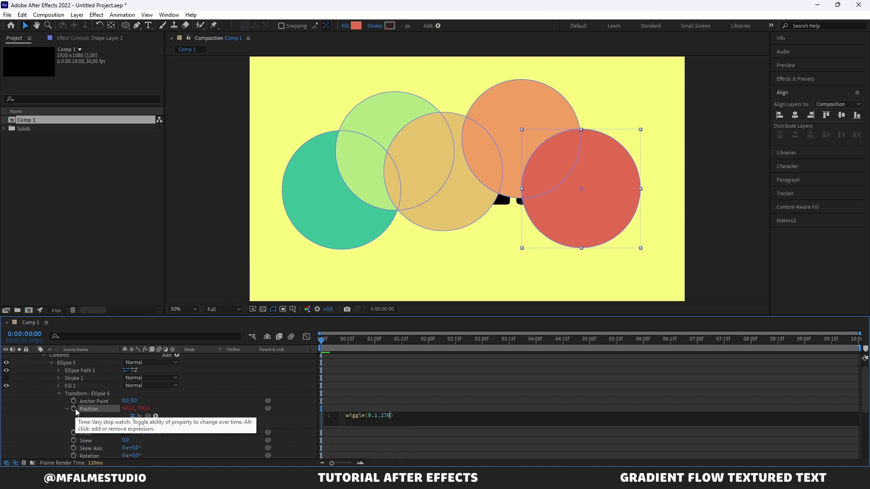
click(412, 391)
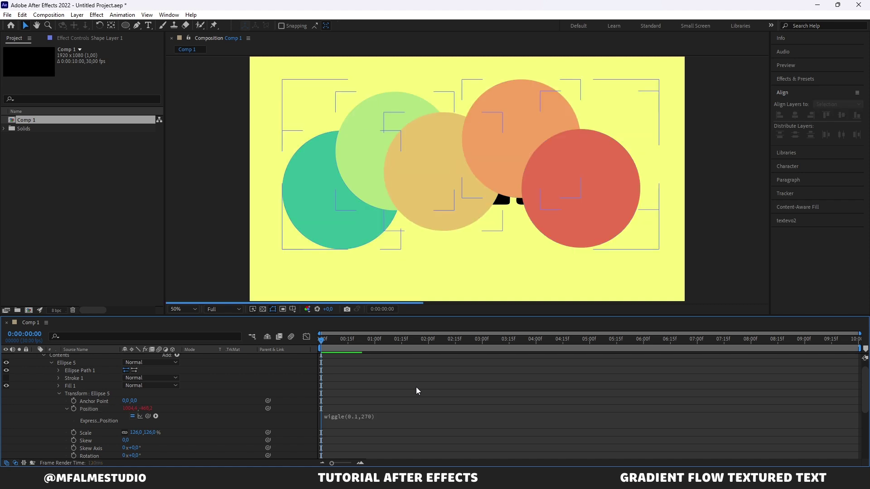
- Scrub to preview the wiggling circles, then shift the teal Ellipse 1 up and right
mouse_move(339, 340)
mouse_down()
mouse_move(614, 335)
mouse_move(637, 355)
mouse_move(857, 354)
mouse_move(286, 357)
mouse_move(269, 350)
mouse_up()
click(620, 172)
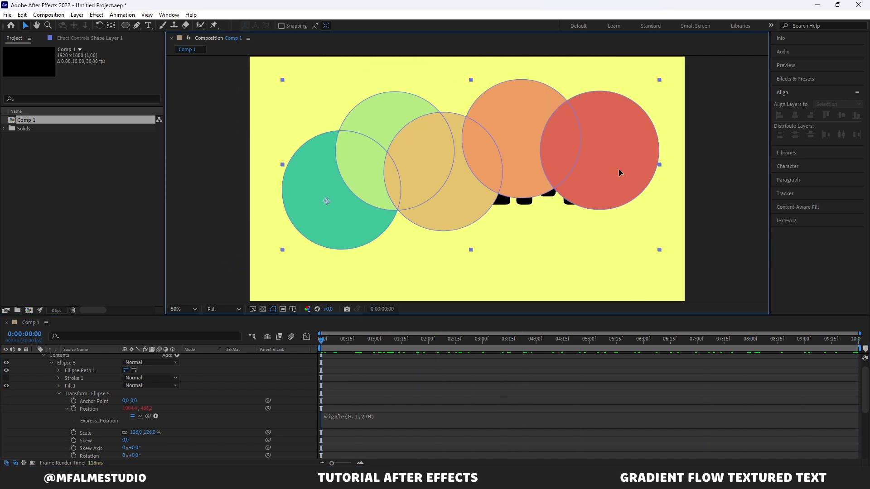
drag(632, 165, 645, 177)
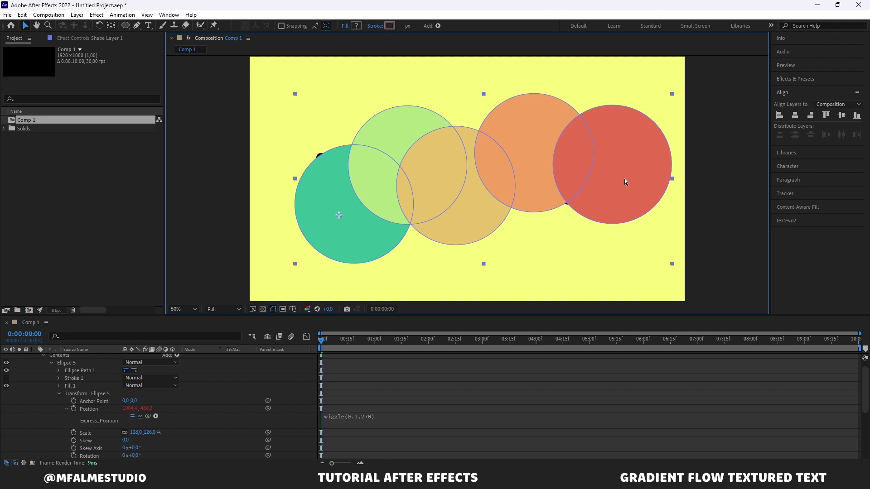
key(ctrl+z)
click(53, 375)
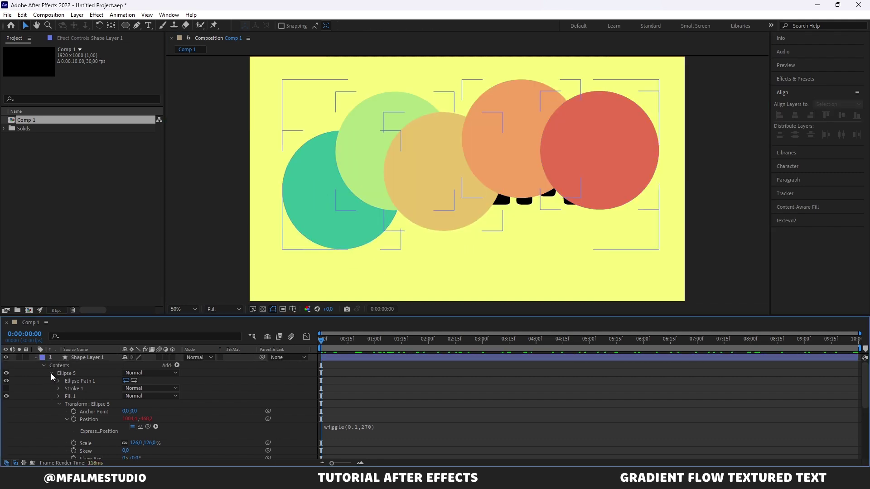
click(52, 373)
click(51, 381)
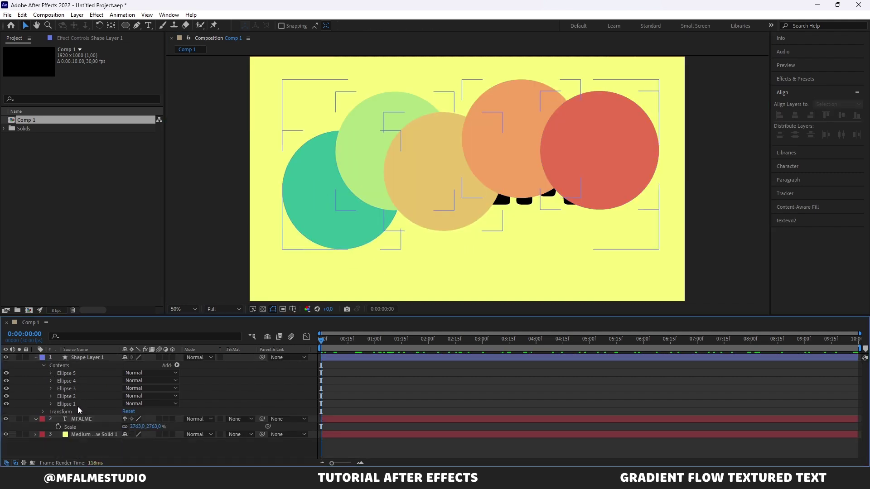
click(73, 404)
mouse_move(325, 204)
mouse_down()
mouse_move(340, 192)
mouse_move(351, 197)
mouse_up()
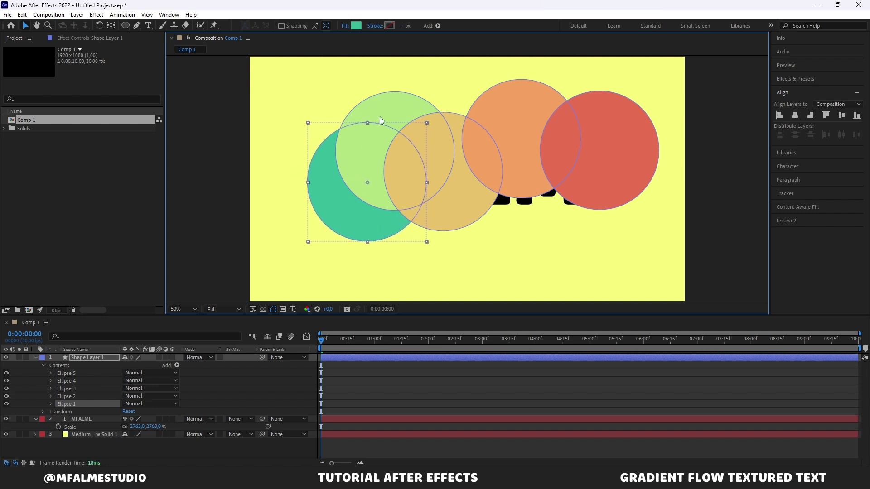
- Reposition the red, orange, tan and light green circles at the start of the animation
click(603, 134)
drag(610, 142, 635, 185)
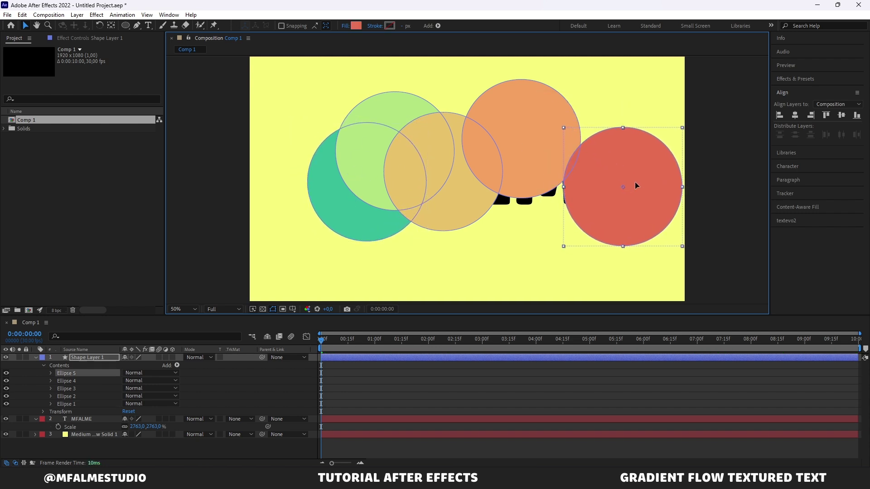
click(528, 121)
drag(540, 140, 548, 160)
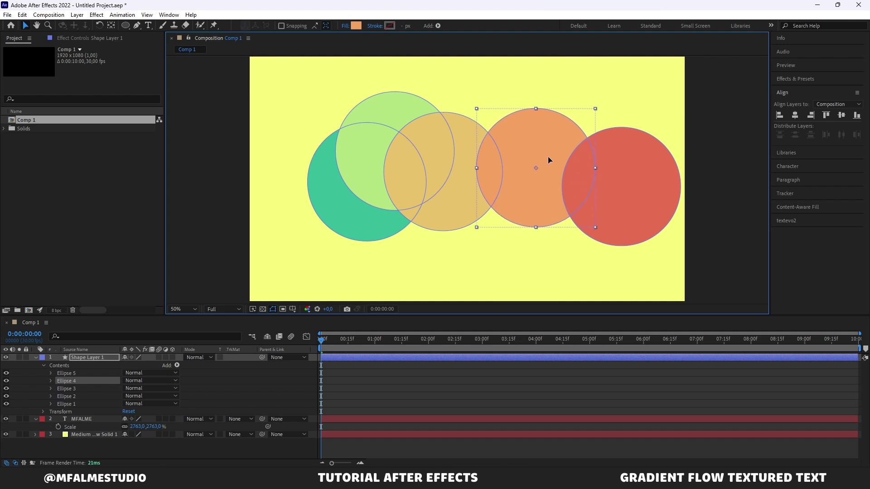
click(443, 185)
drag(443, 184, 454, 191)
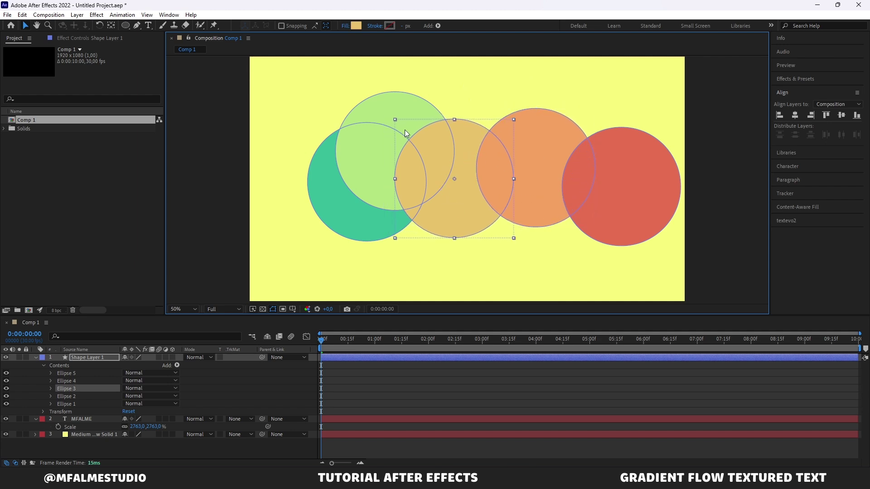
click(400, 109)
drag(400, 109, 423, 105)
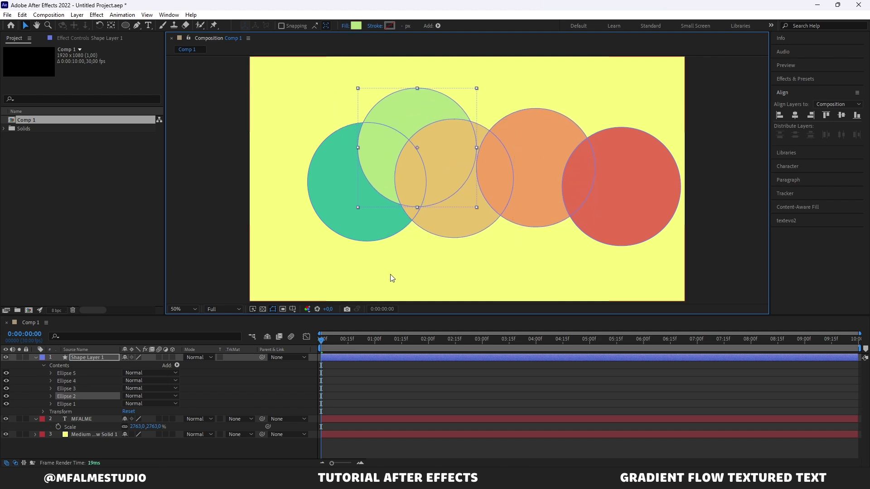
- Scrub through the timeline and readjust the light green and red circles at later frames
mouse_move(322, 343)
mouse_down()
mouse_move(603, 350)
mouse_move(764, 322)
mouse_move(748, 323)
mouse_up()
drag(435, 109, 414, 141)
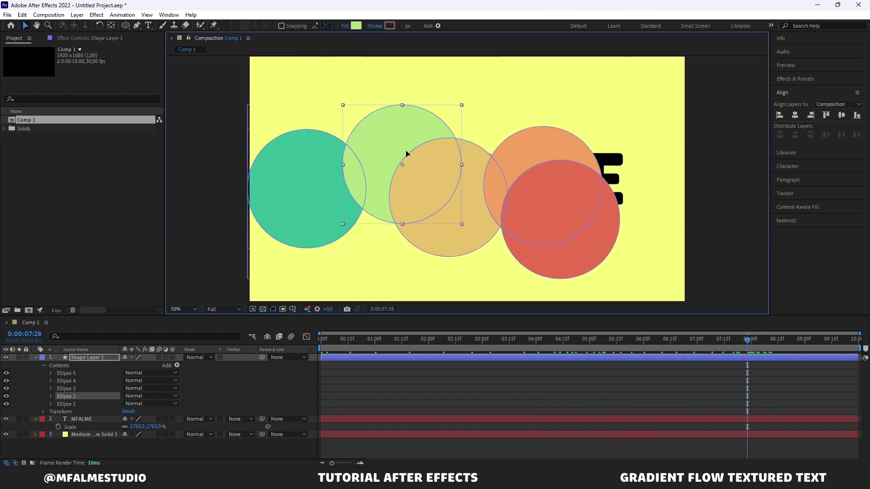
drag(591, 232, 616, 212)
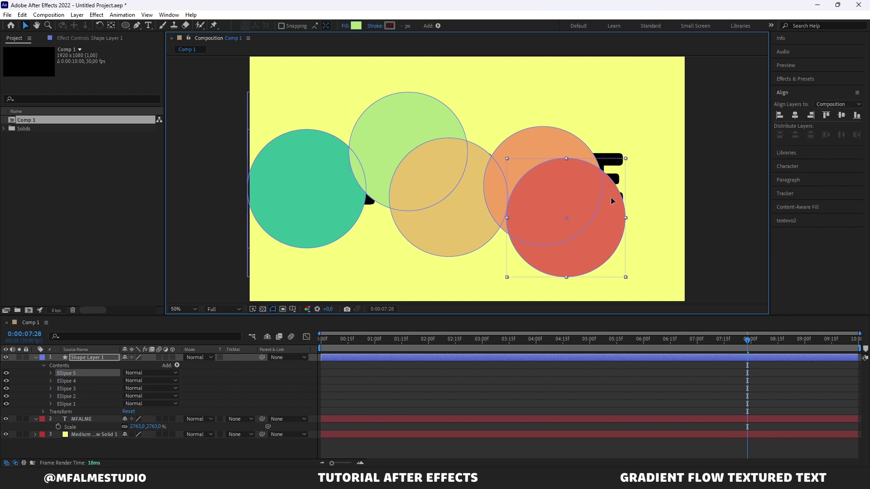
mouse_move(519, 340)
mouse_down()
mouse_move(358, 339)
mouse_move(850, 336)
mouse_up()
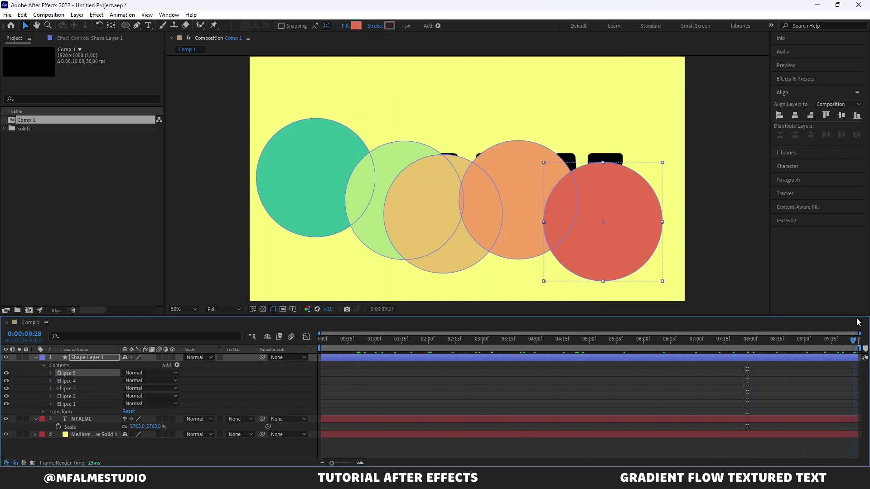
drag(686, 334, 258, 331)
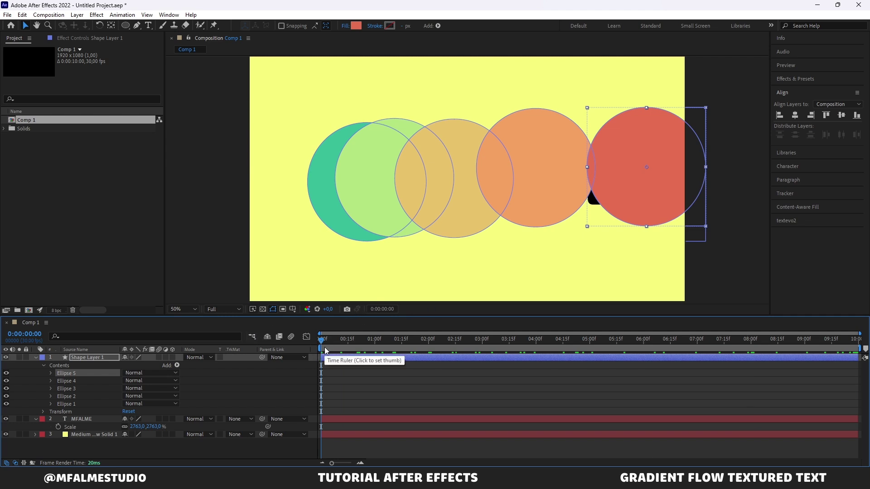
drag(661, 174, 643, 178)
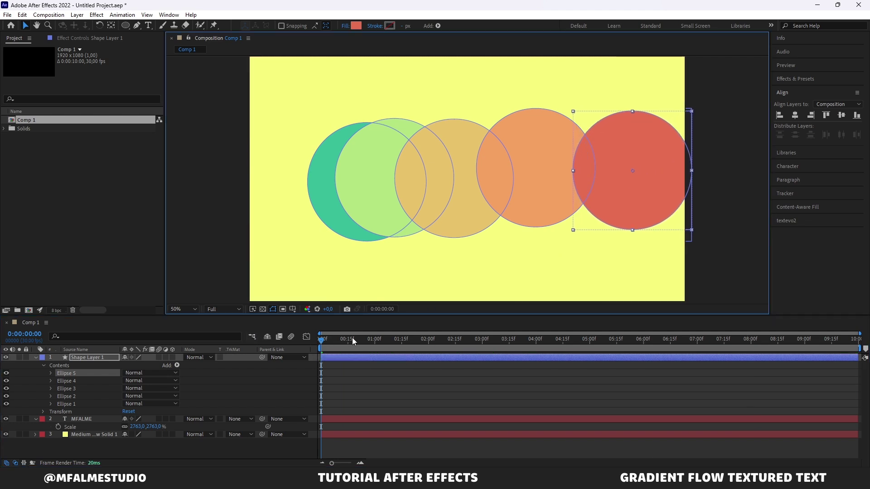
drag(352, 339, 571, 340)
drag(642, 342, 847, 306)
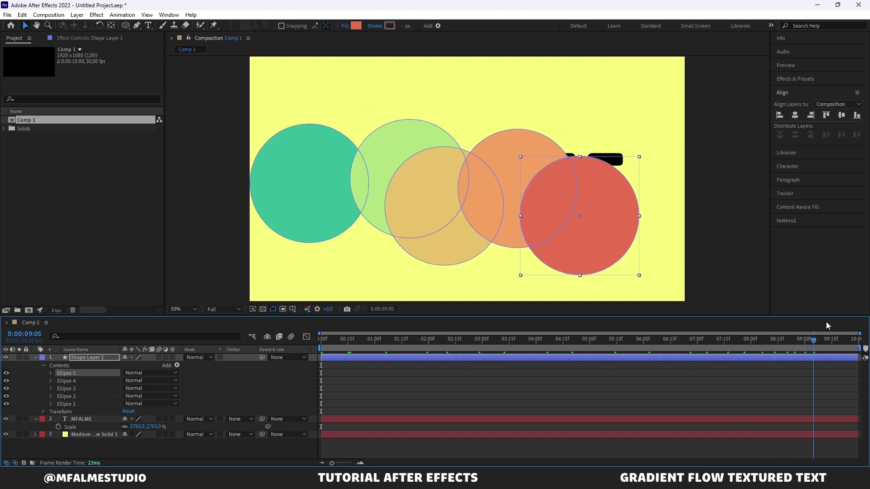
key(Page_Up)
key(Page_Up)
drag(595, 214, 600, 192)
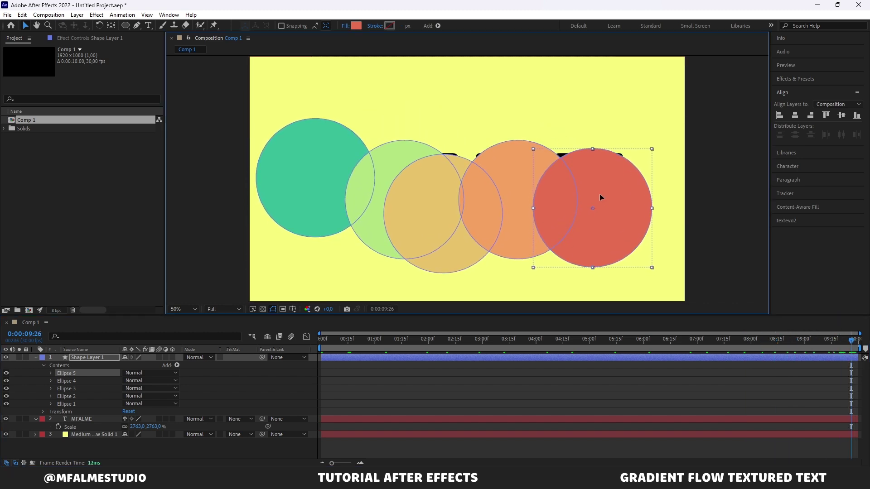
drag(480, 345, 584, 346)
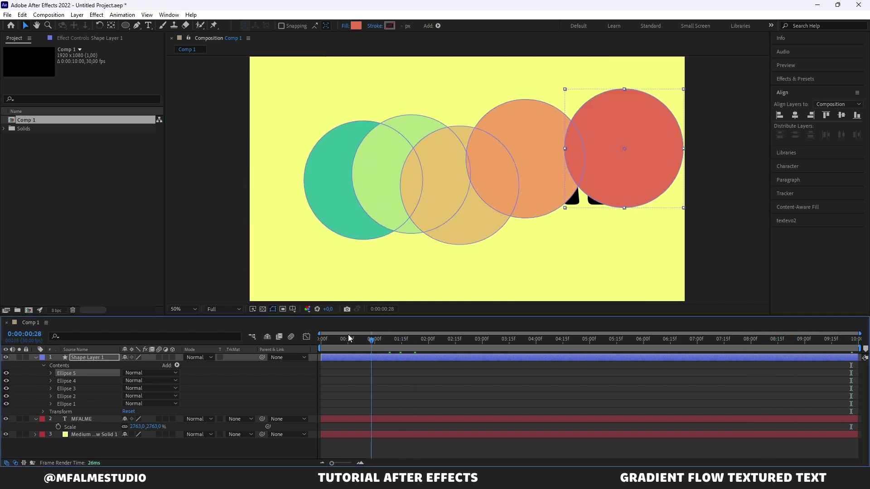
- Preview the circle animation, check the ellipses, and select the whole Shape Layer 1
key(space)
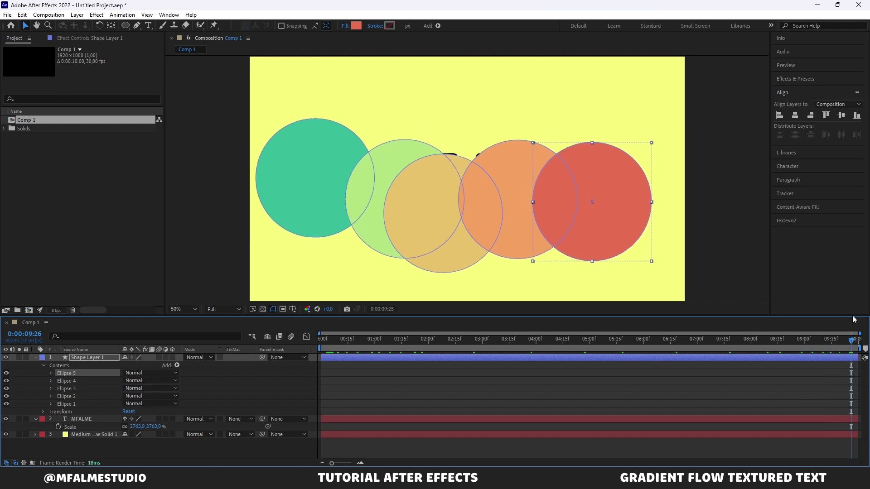
drag(352, 340, 825, 344)
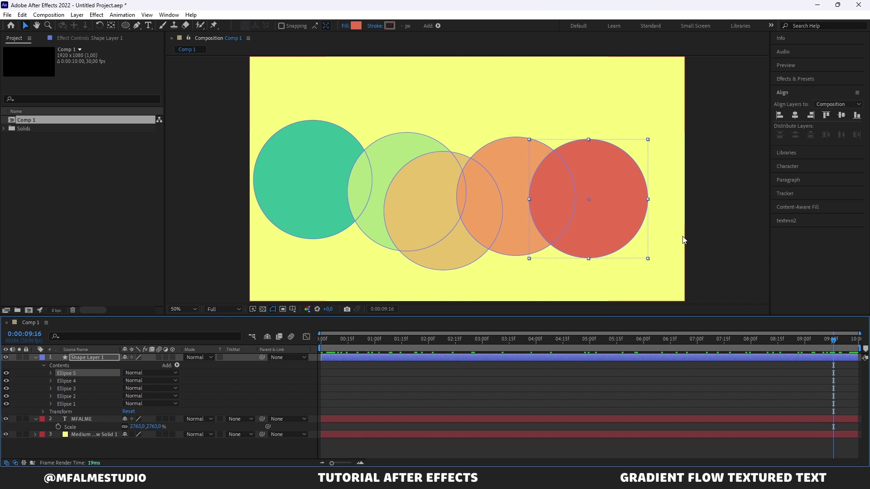
click(79, 380)
click(81, 389)
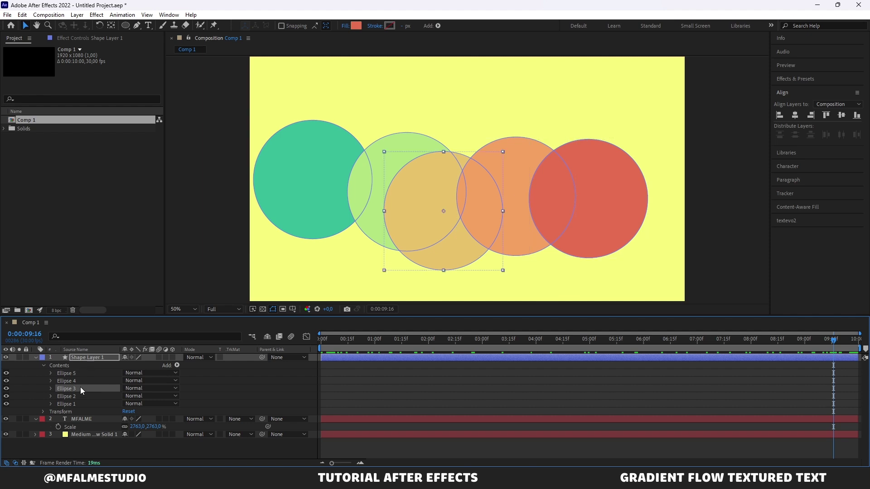
click(88, 356)
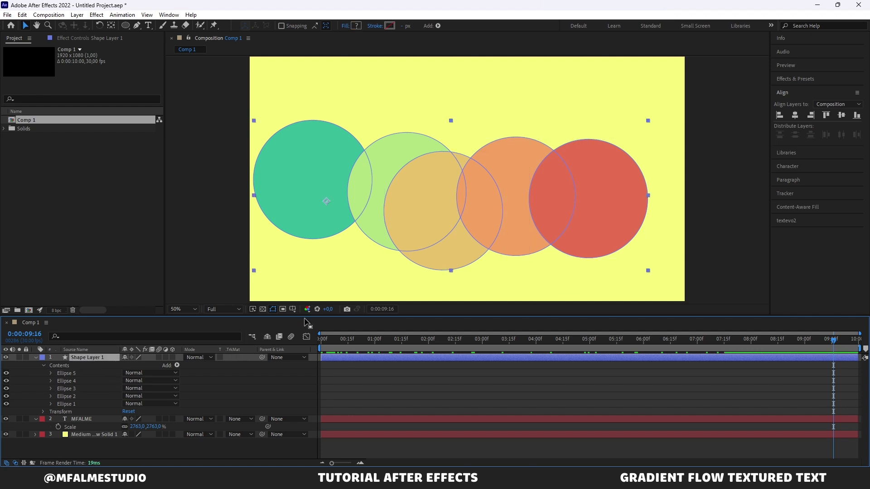
- Apply Gaussian Blur to Shape Layer 1 with Blurriness set to 170
click(801, 80)
click(798, 89)
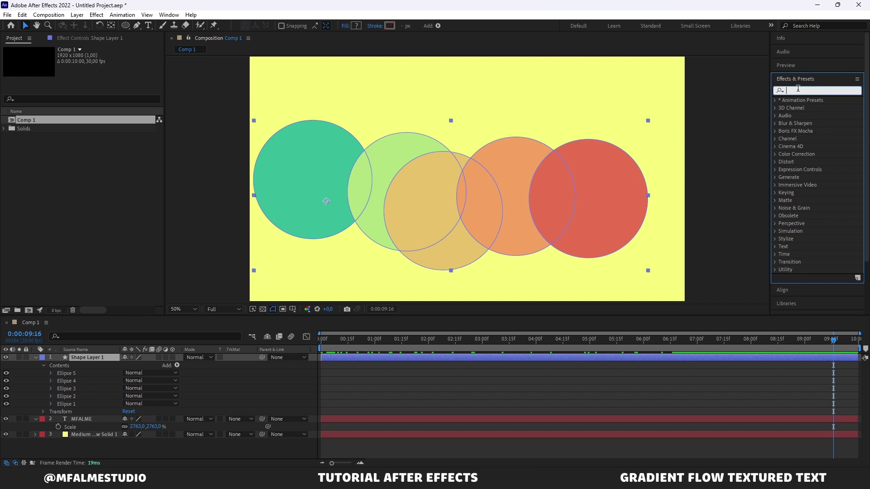
text(gaus)
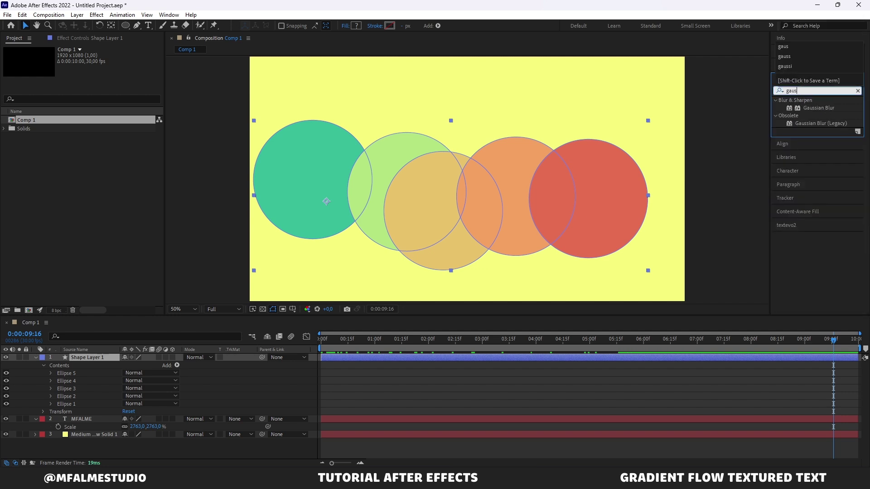
double_click(825, 110)
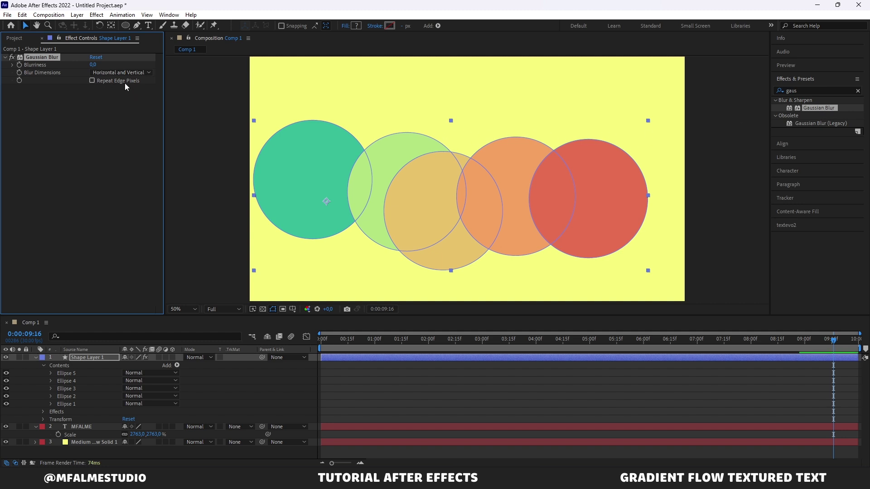
click(93, 65)
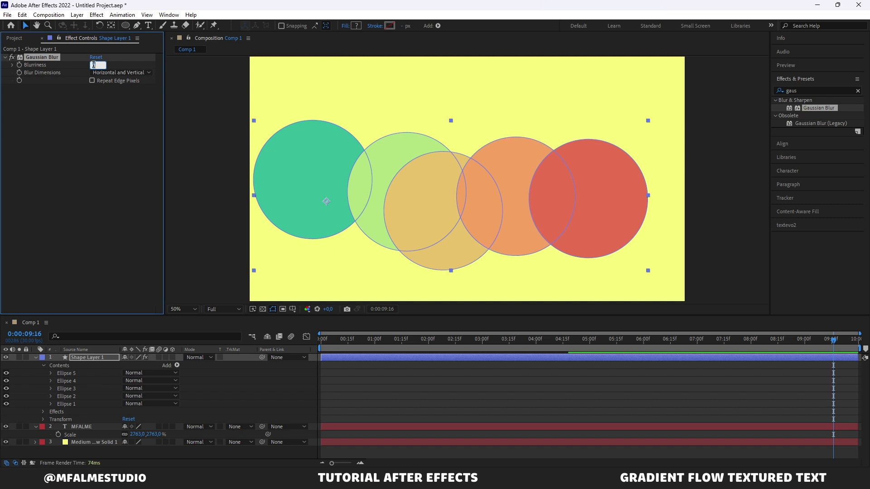
text(17,0)
key(Return)
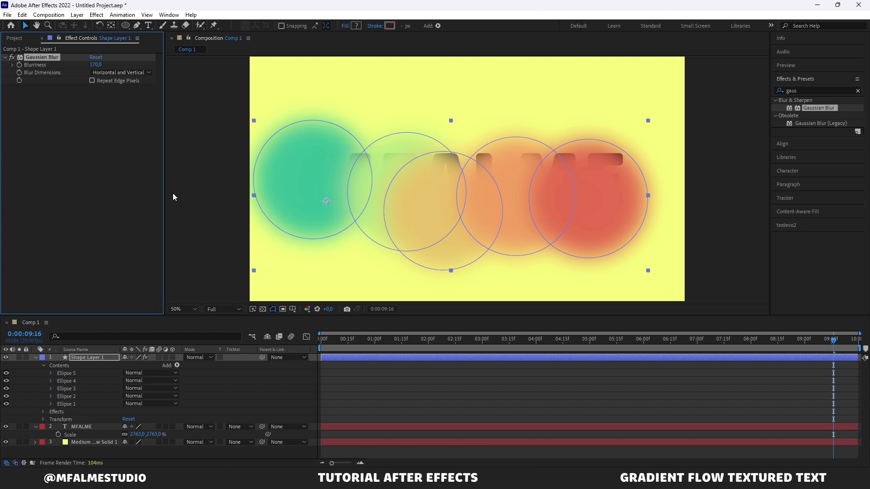
- Add the Posterize effect to Shape Layer 1 with Level 12
click(798, 90)
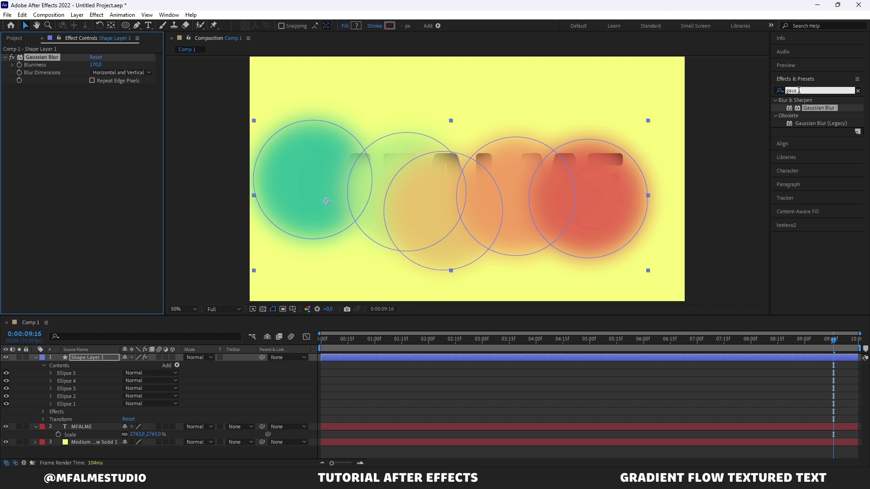
click(782, 90)
text(poster)
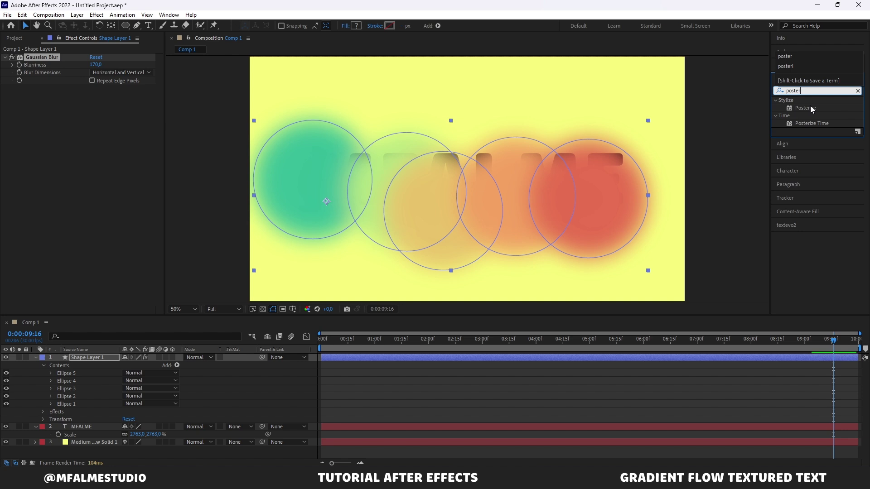
double_click(805, 108)
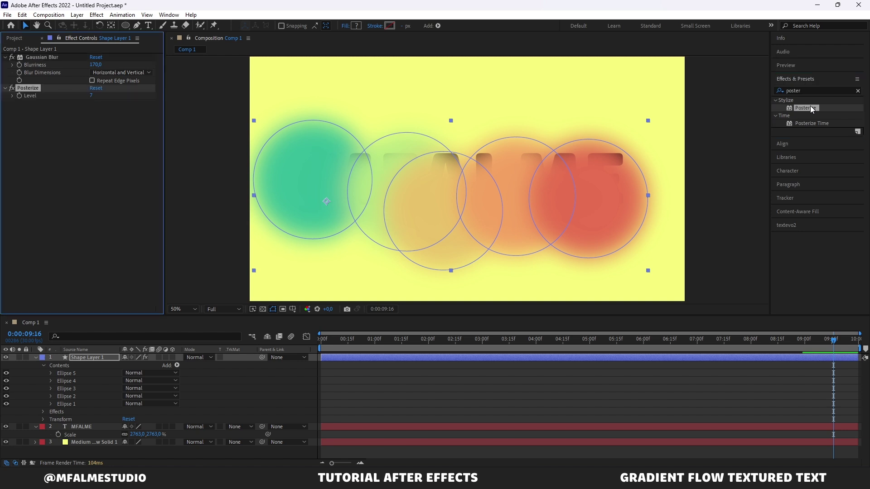
click(91, 96)
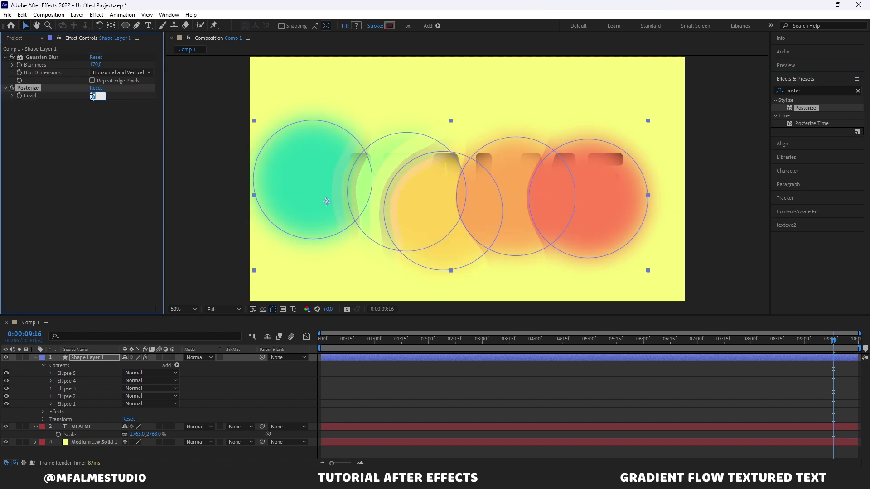
text(12)
key(Return)
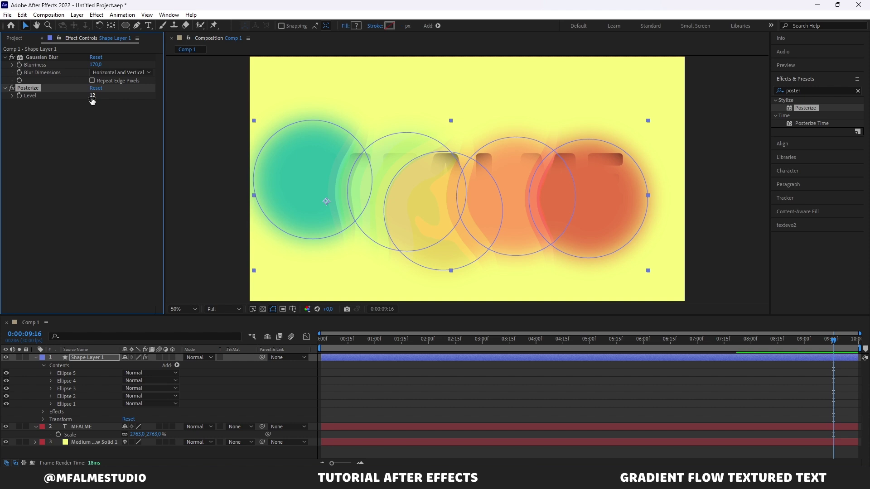
- Duplicate Shape Layer 1 and MFALME, moving MFALME 2 to the top and MFALME above Shape Layer 1
click(35, 357)
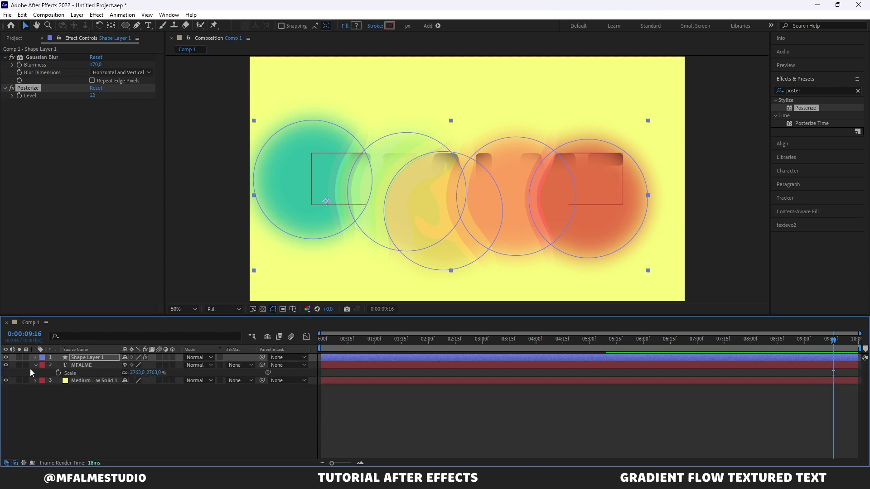
click(96, 359)
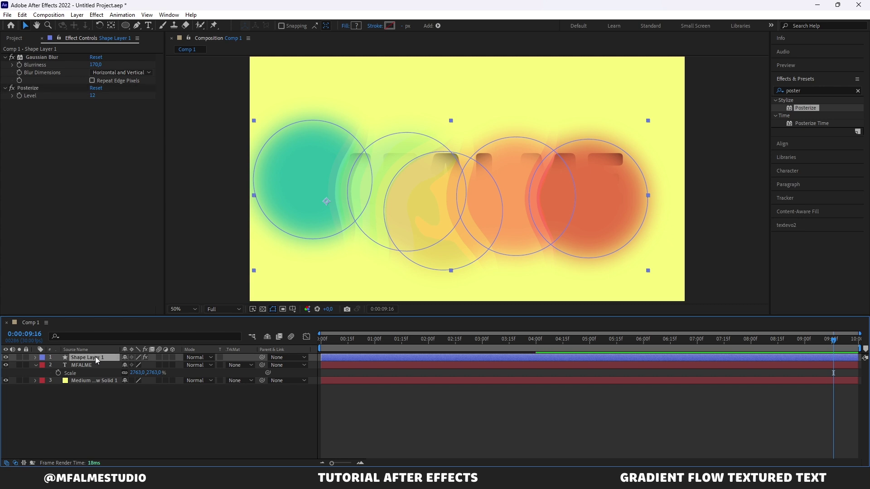
shift+click(96, 362)
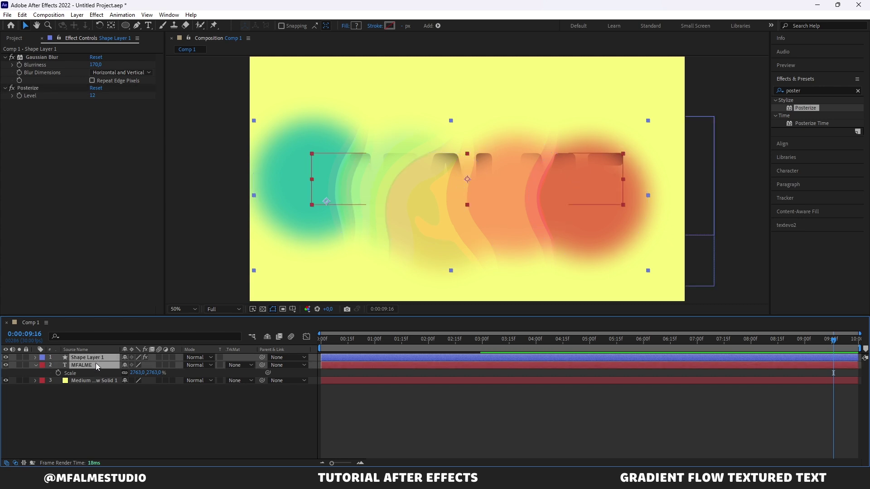
key(ctrl+d)
click(111, 414)
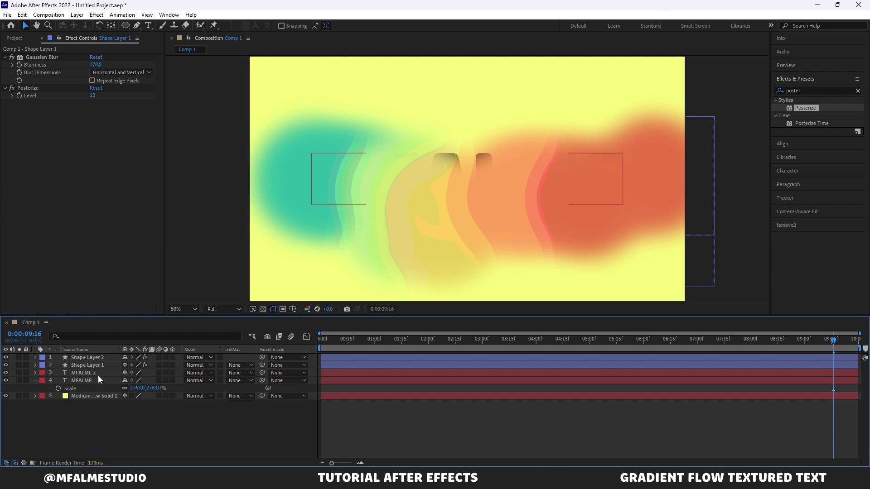
drag(98, 373, 96, 358)
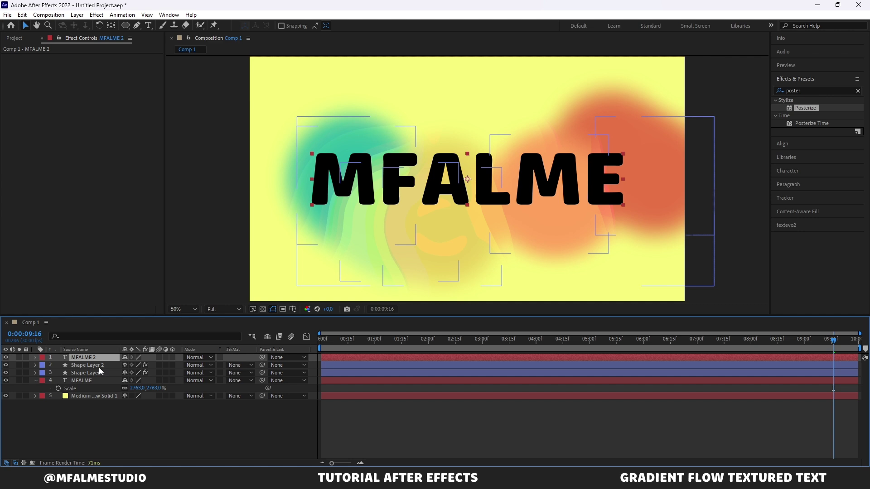
drag(90, 379, 92, 371)
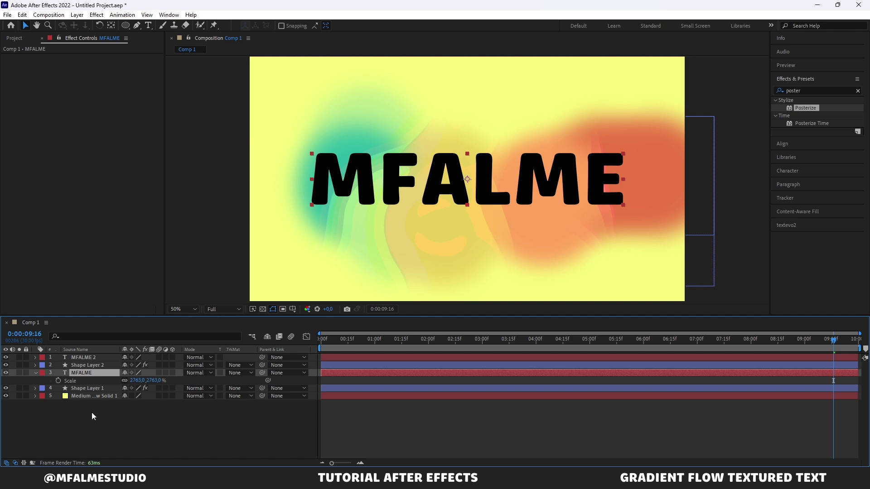
click(97, 366)
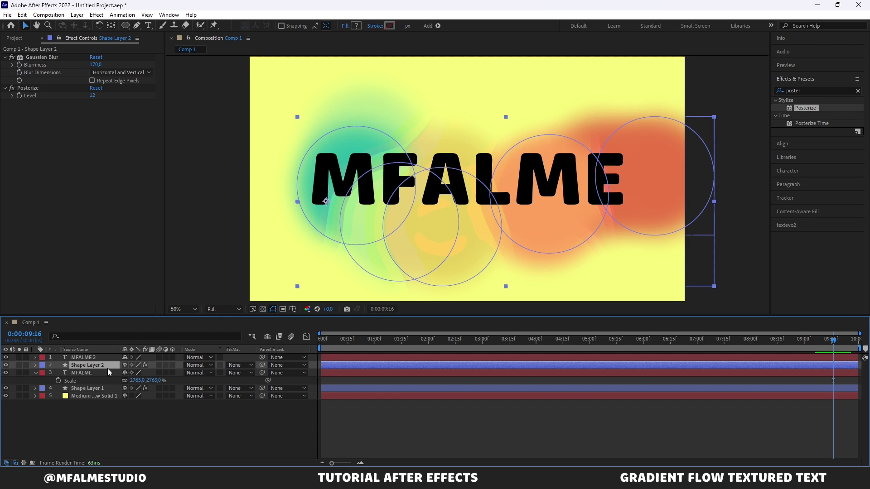
- Set Shape Layer 2 to Alpha Matte from MFALME 2 and Shape Layer 1 to Alpha Matte from MFALME
click(241, 366)
click(249, 390)
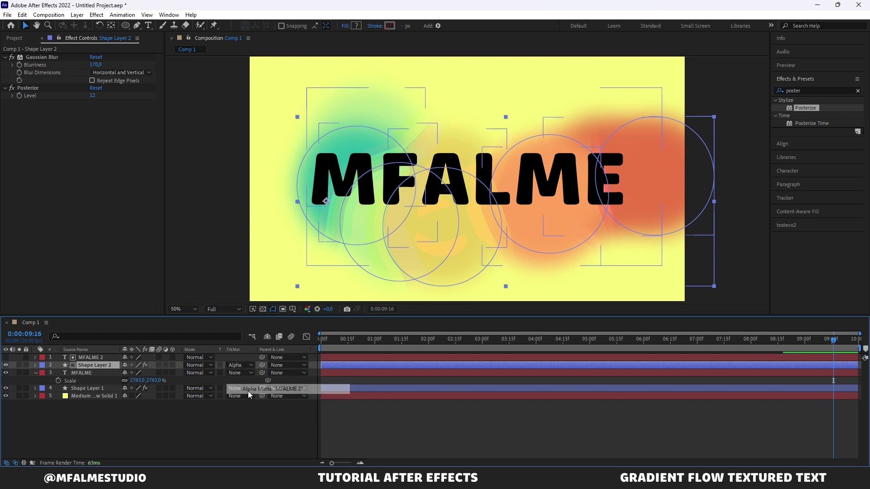
click(242, 389)
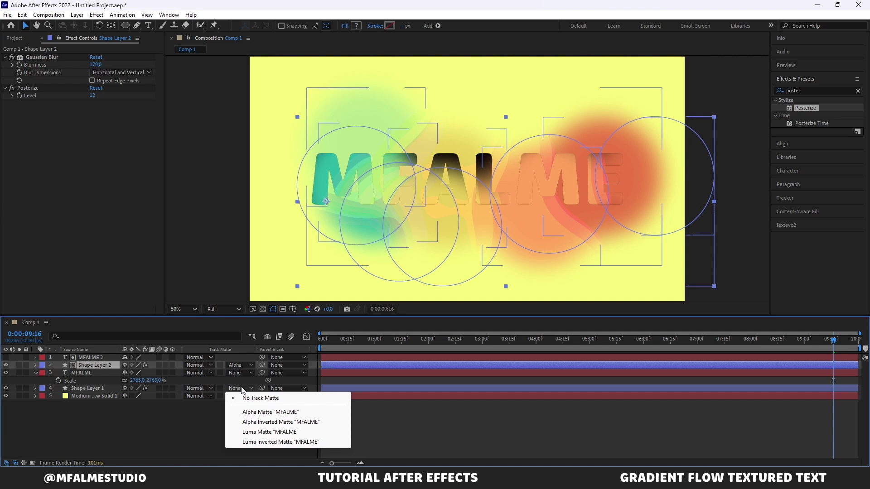
click(251, 413)
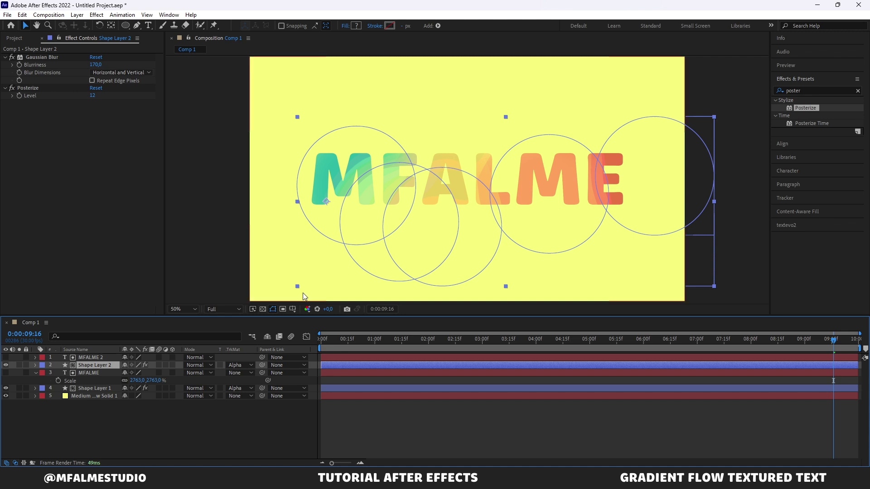
click(94, 358)
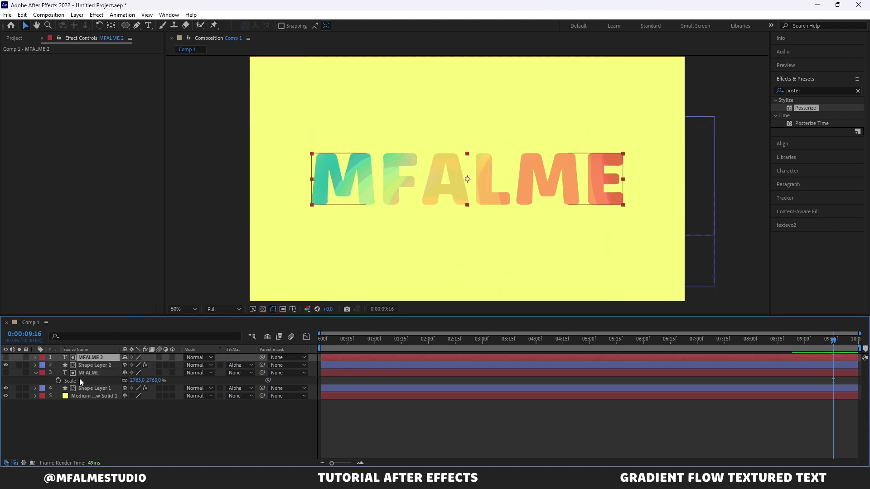
- Make MFALME 2 outline-only by swapping fill and stroke in the Character panel, then rewind to 0
click(790, 170)
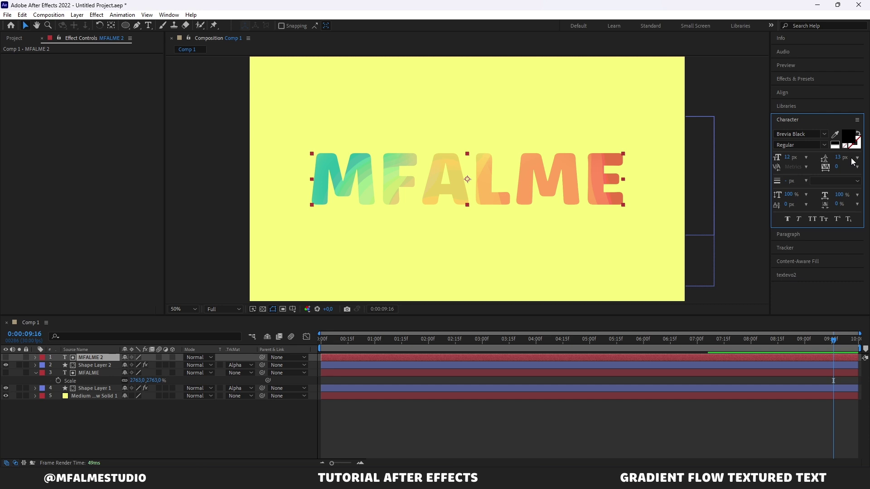
click(859, 136)
click(787, 183)
text(0,3)
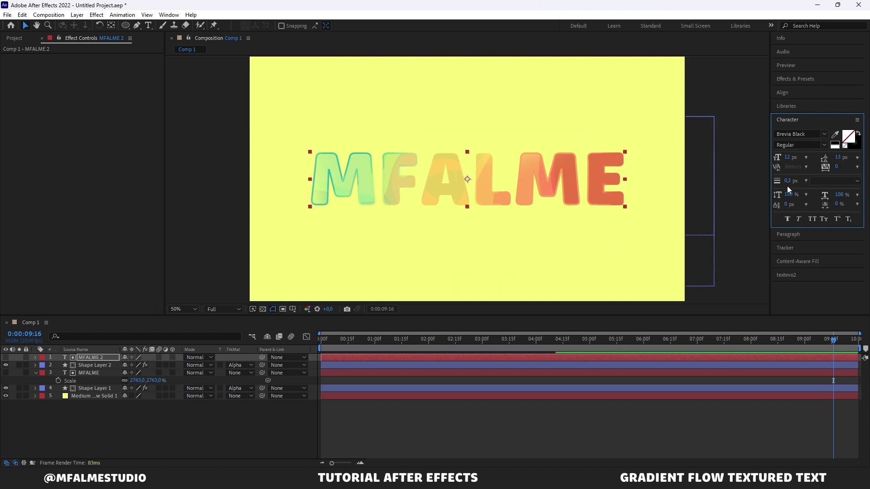
click(321, 339)
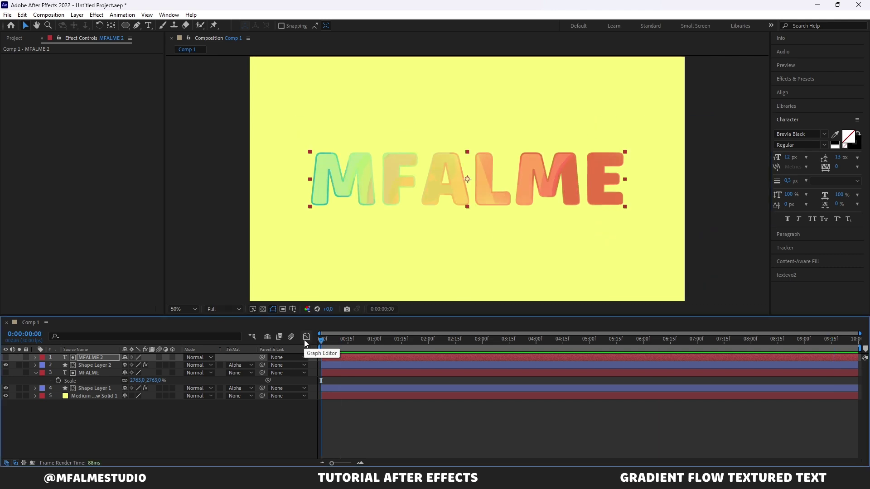
- Play back the finished MFALME gradient composition from the start
key(space)
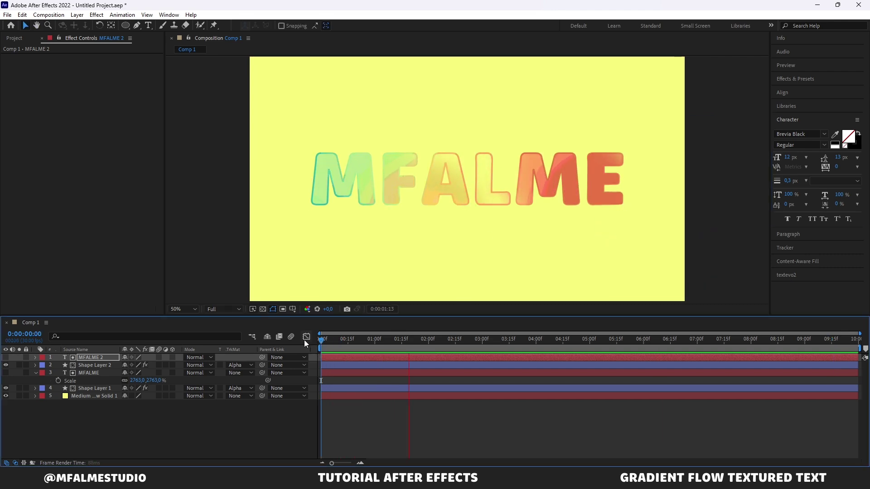